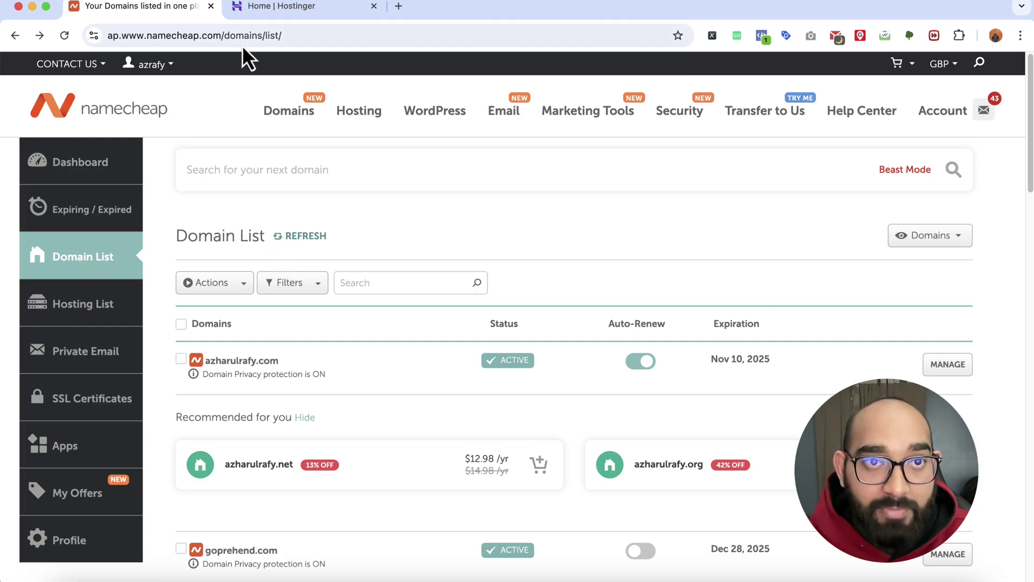
# Switch from the Namecheap domain list to the Hostinger hPanel home dashboard.
pyautogui.click(257, 11)
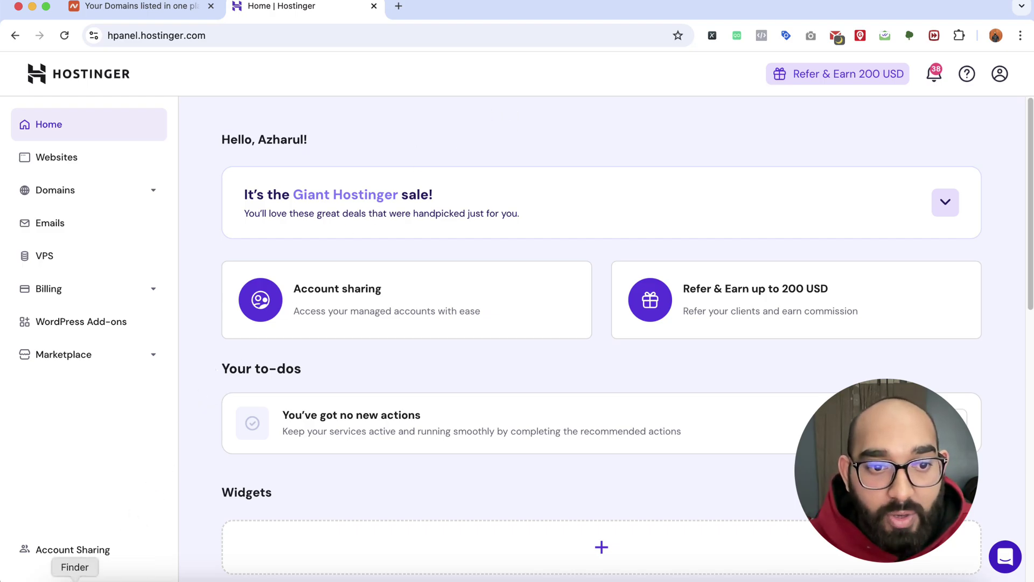
pyautogui.click(69, 575)
pyautogui.click(560, 387)
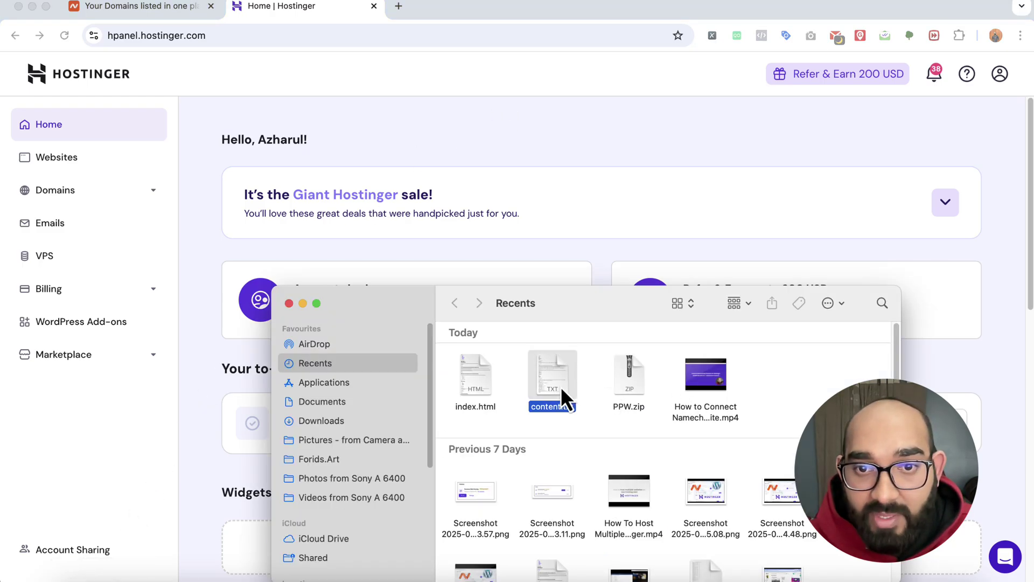
pyautogui.click(622, 389)
pyautogui.click(341, 423)
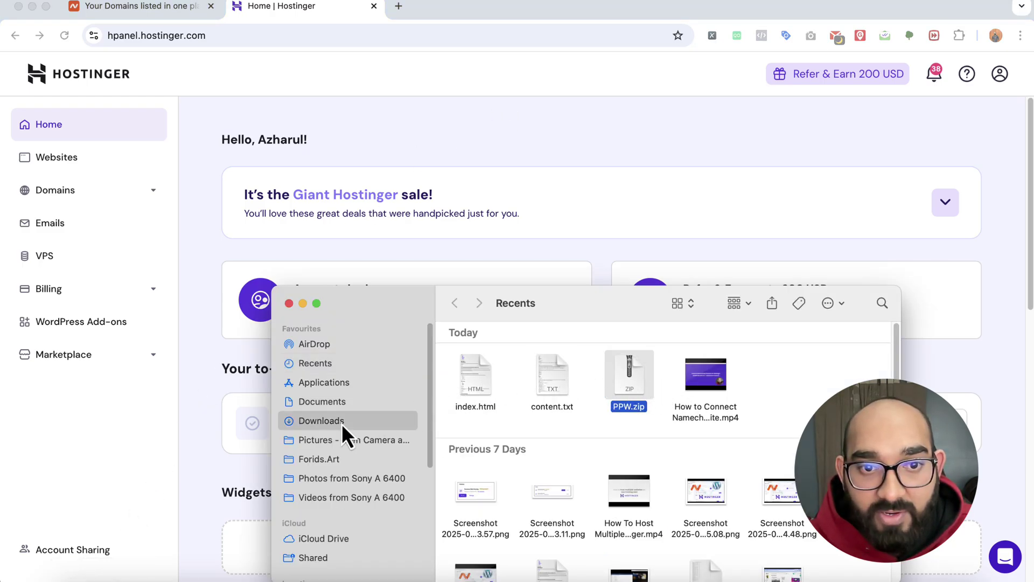
pyautogui.doubleClick(566, 398)
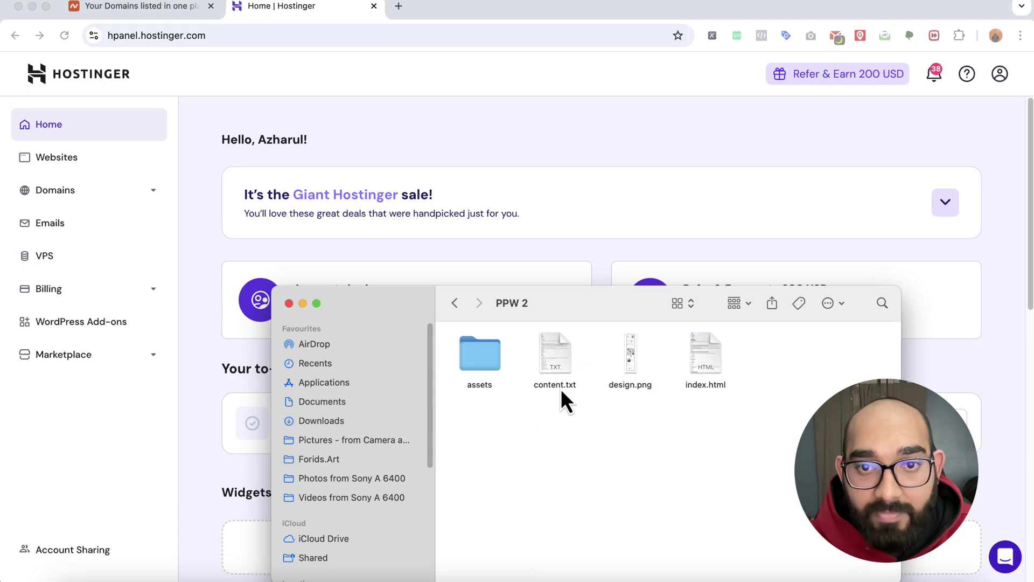
pyautogui.doubleClick(705, 361)
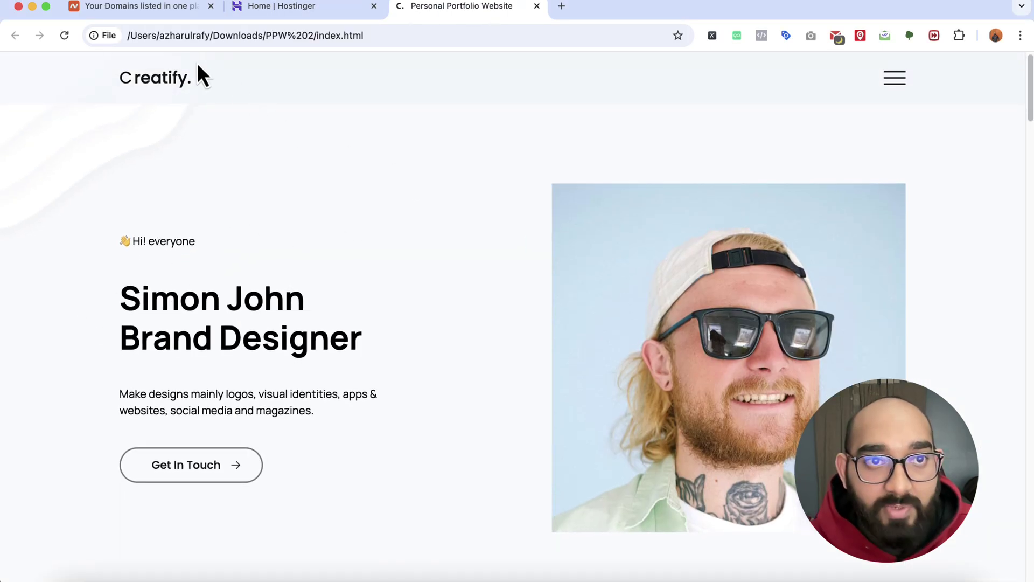
pyautogui.moveTo(132, 35); pyautogui.dragTo(404, 35)
pyautogui.scroll(-1, 376, 279)
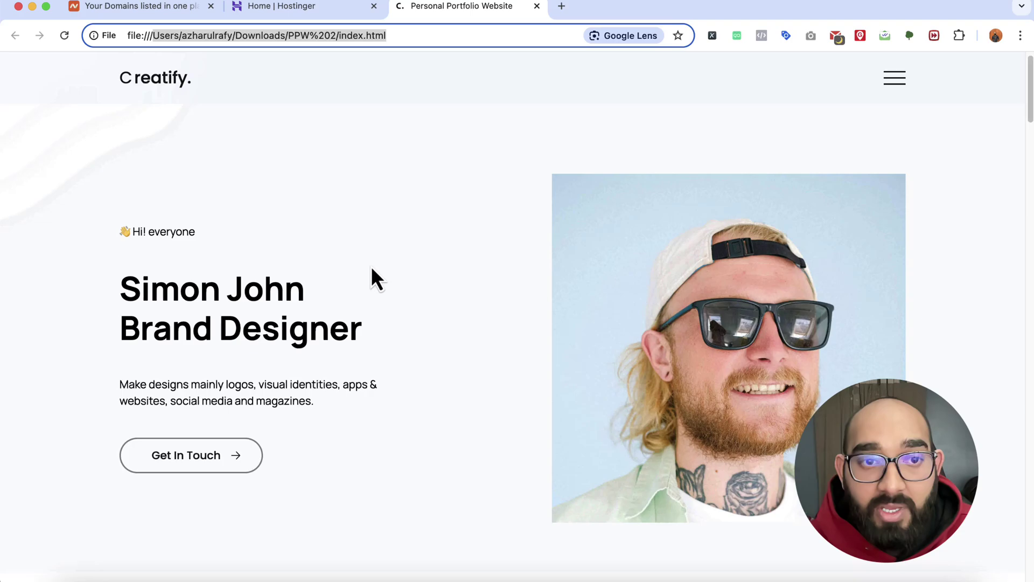
pyautogui.scroll(-15, 371, 355)
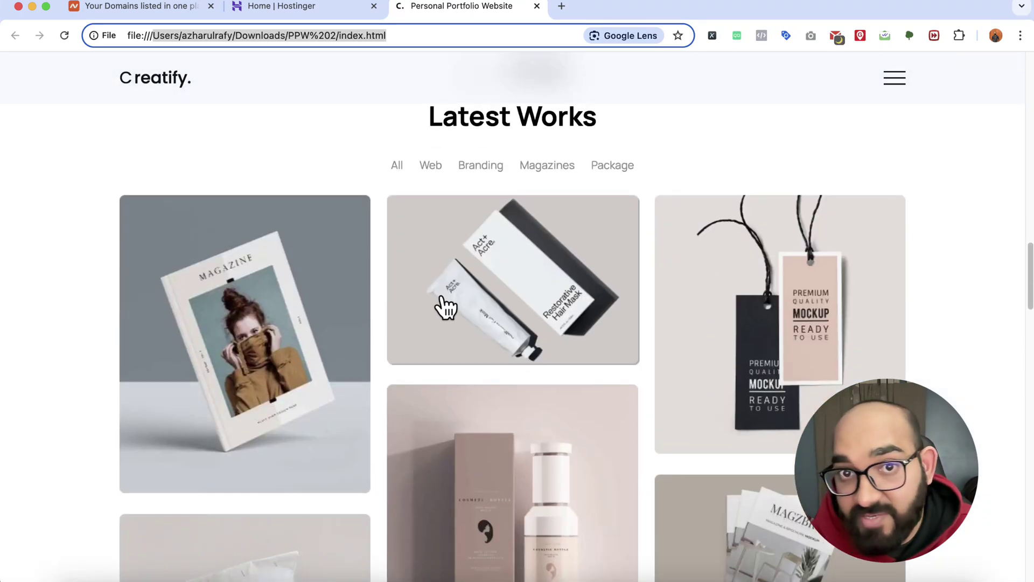
pyautogui.click(481, 167)
pyautogui.click(610, 171)
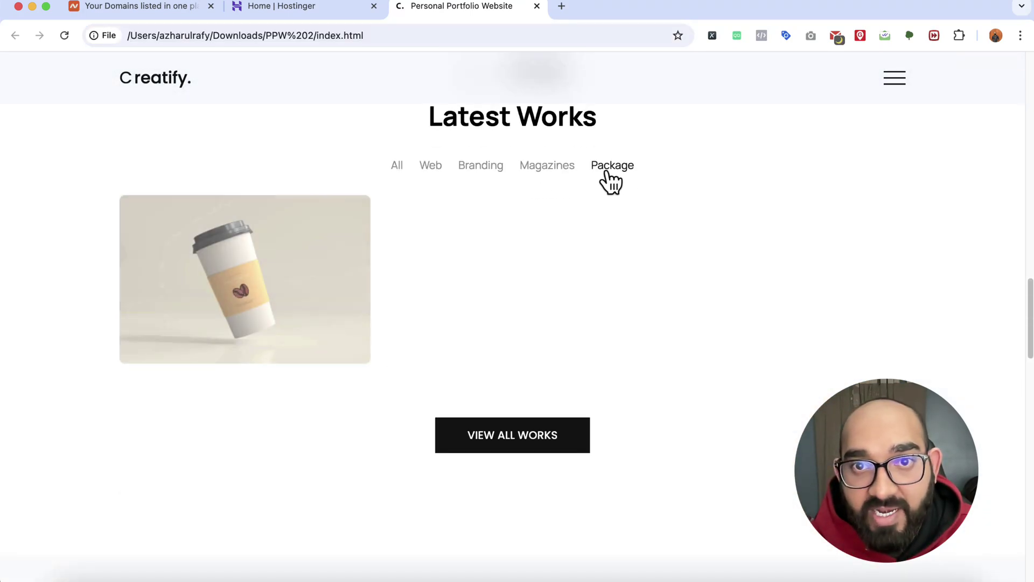
pyautogui.click(433, 168)
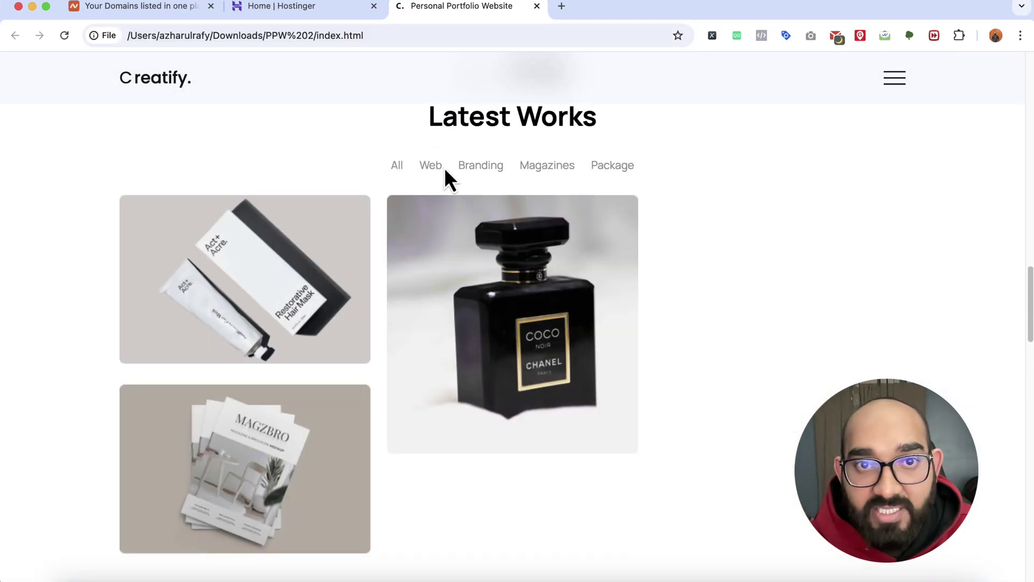
pyautogui.click(537, 7)
pyautogui.click(75, 579)
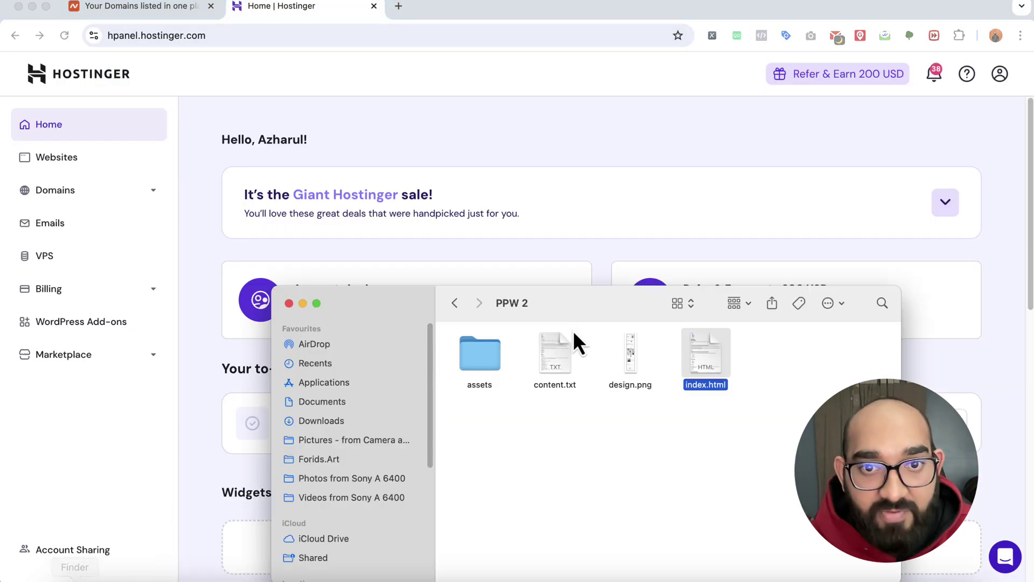
pyautogui.doubleClick(485, 367)
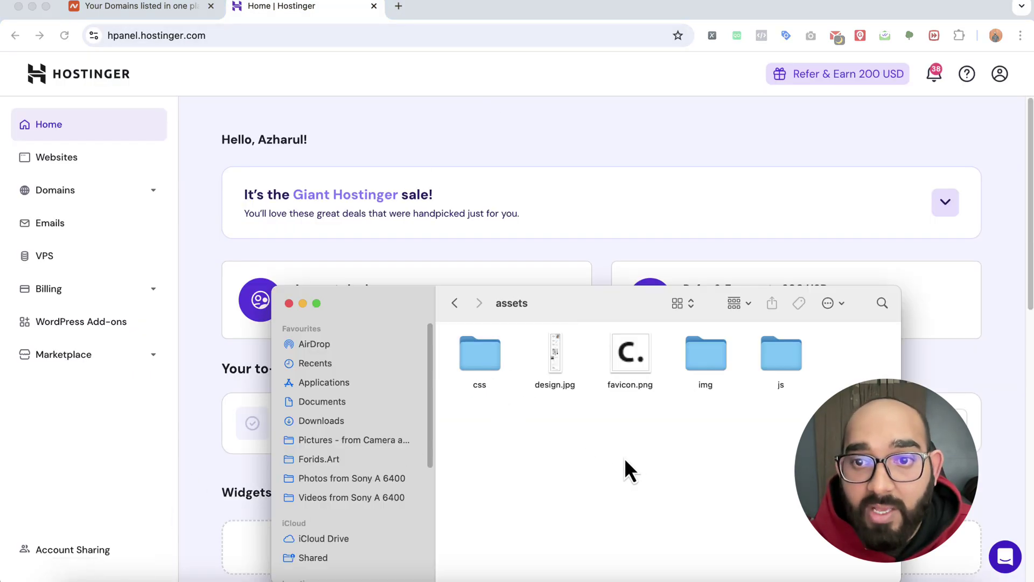
pyautogui.click(784, 363)
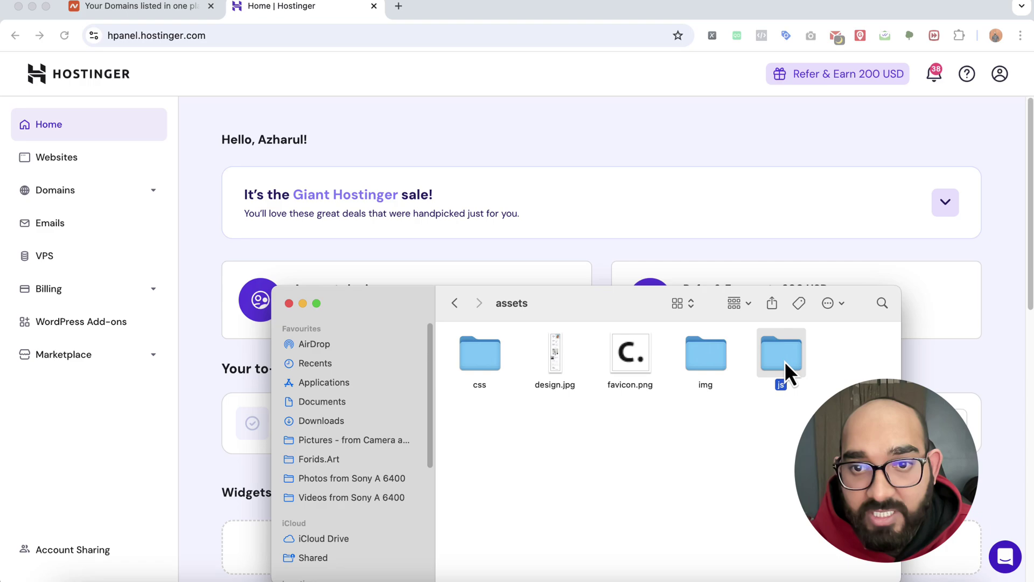
pyautogui.click(490, 364)
pyautogui.click(708, 360)
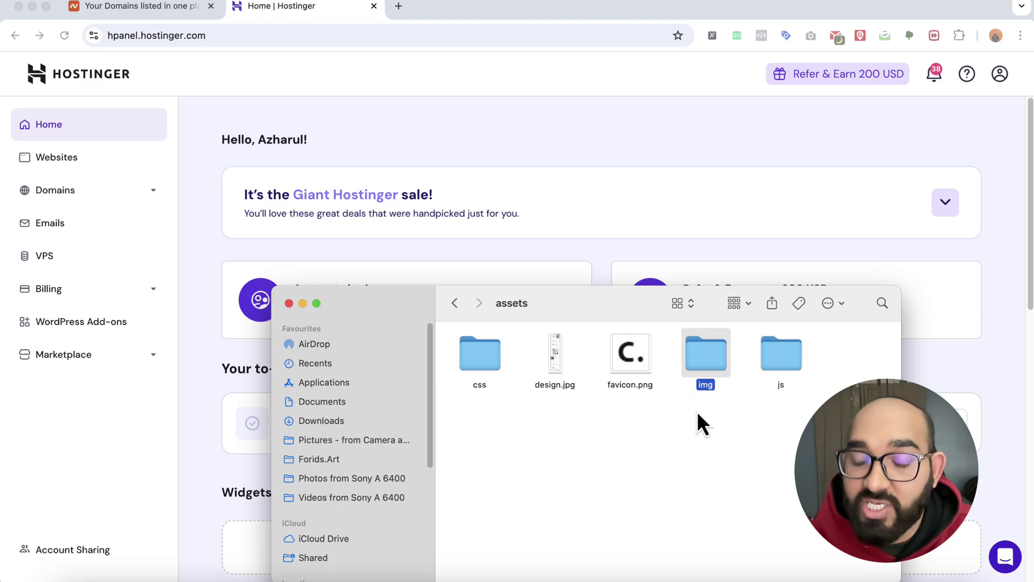
pyautogui.click(289, 304)
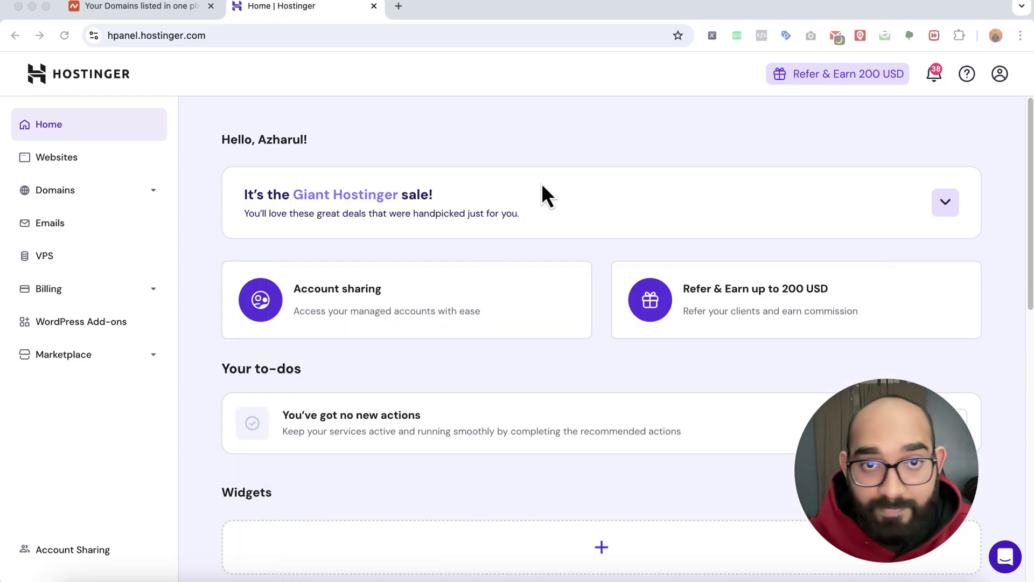
# Open Websites and choose Add website on the Business Web Hosting plan.
pyautogui.click(539, 128)
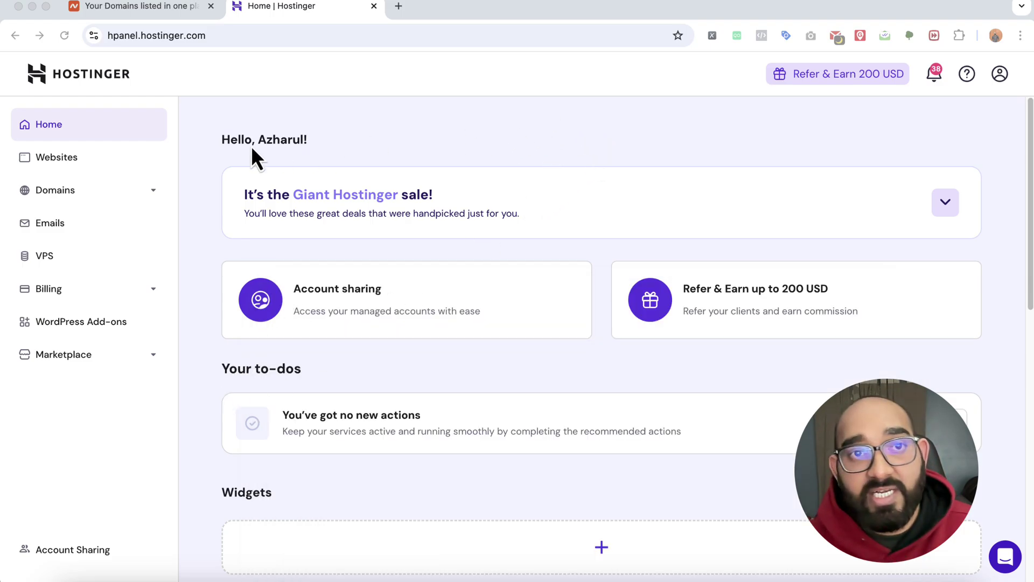
pyautogui.click(63, 161)
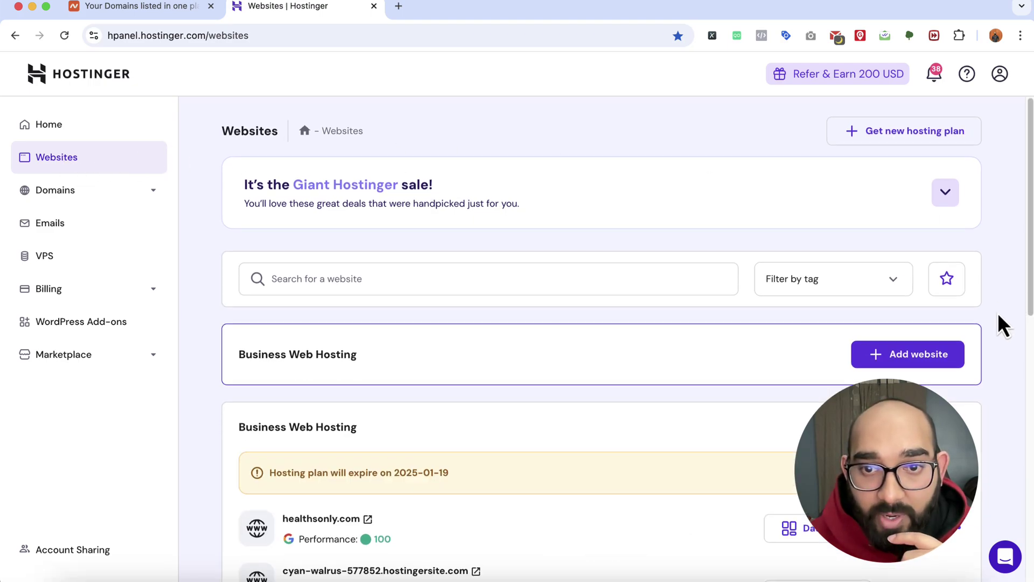
pyautogui.scroll(-2, 490, 393)
pyautogui.moveTo(255, 325); pyautogui.dragTo(330, 331)
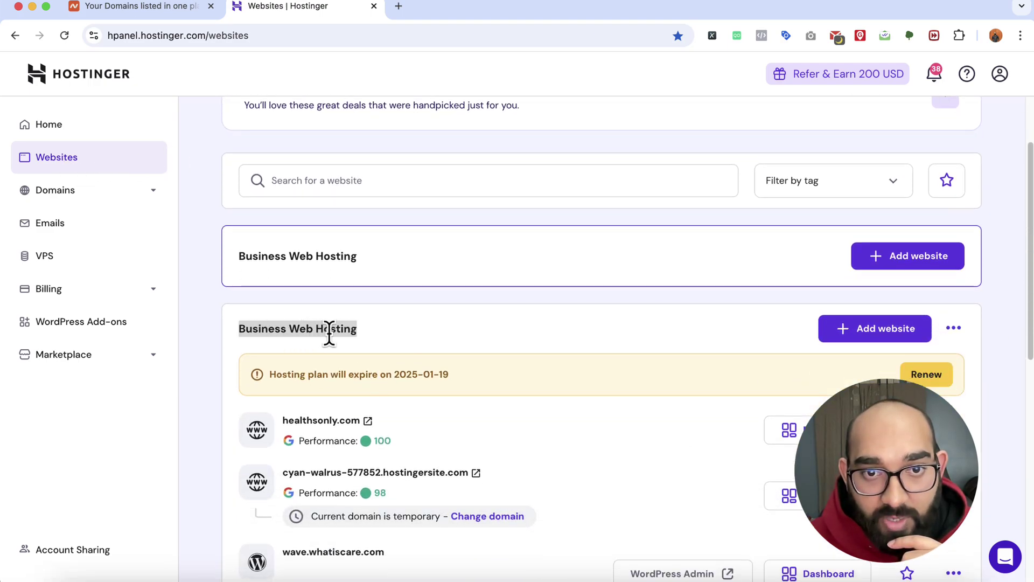
pyautogui.click(881, 335)
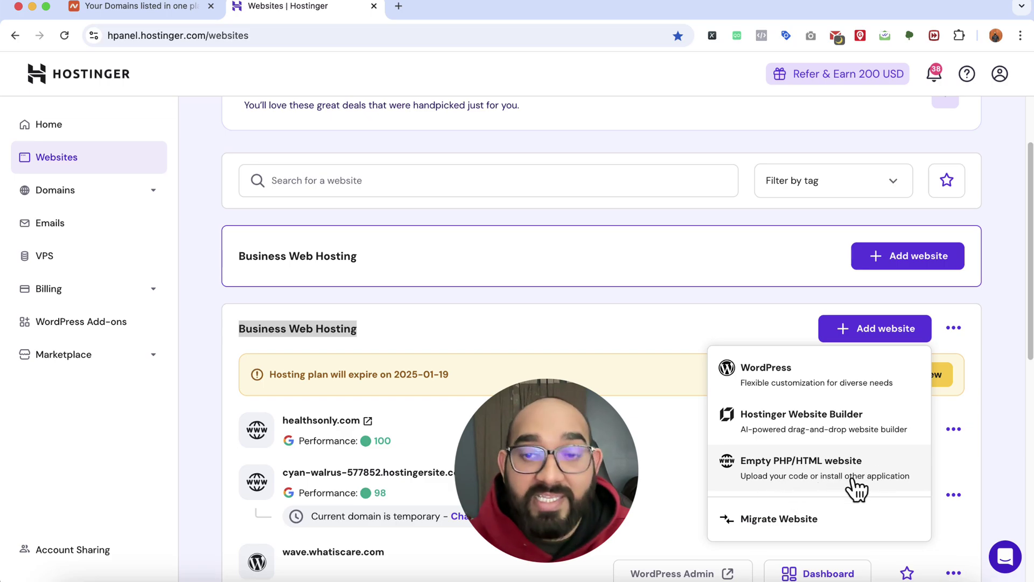
# Start an Empty PHP/HTML website for 'Myself or my business' and continue to domain choice.
pyautogui.click(803, 481)
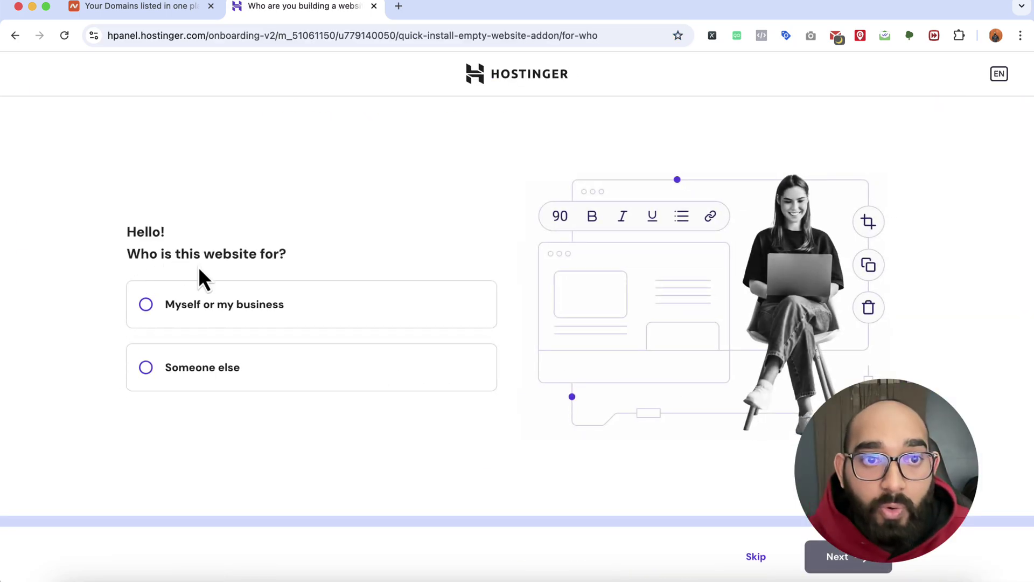
pyautogui.click(260, 369)
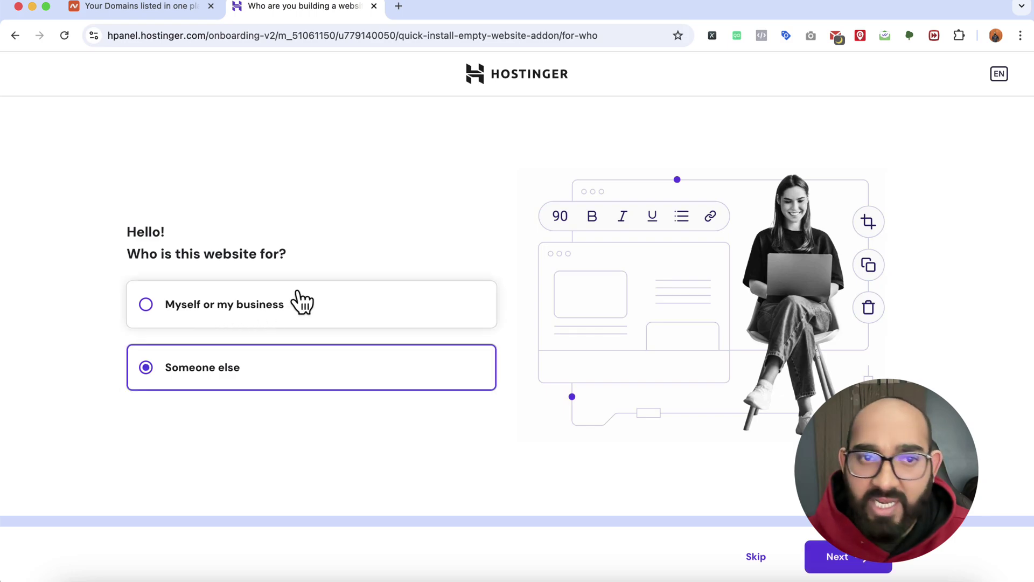
pyautogui.click(180, 316)
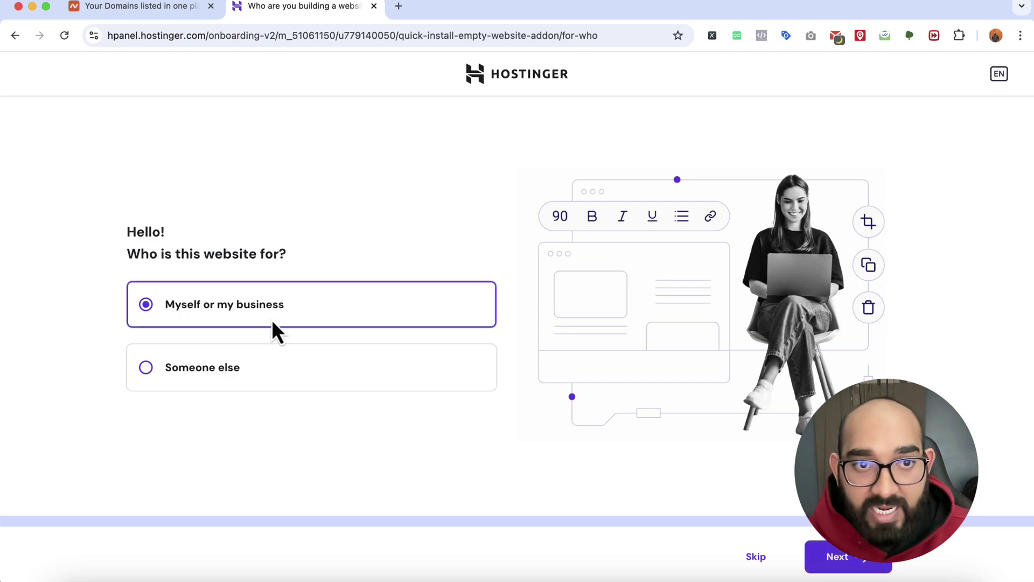
pyautogui.click(845, 568)
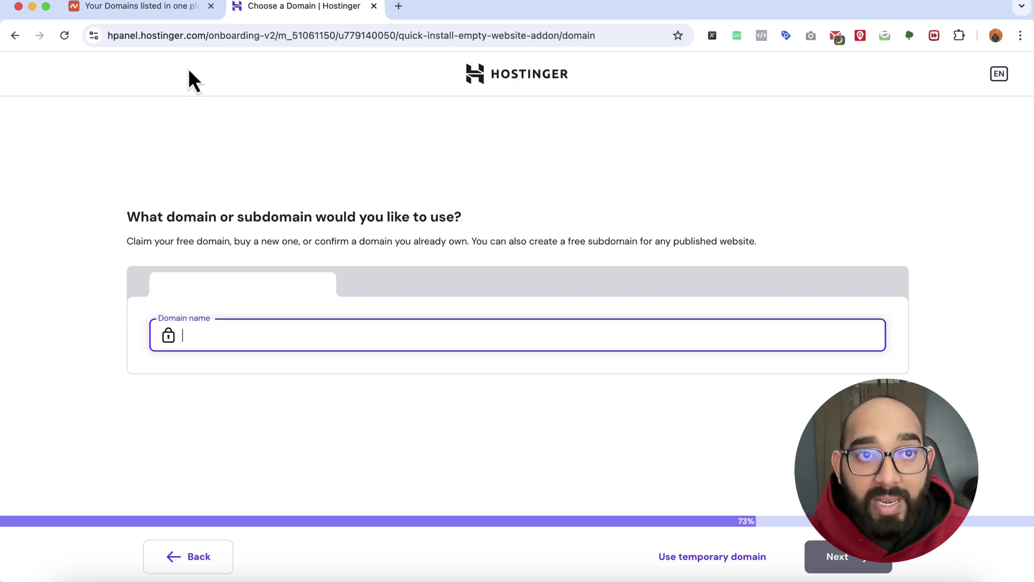
# Copy the goprehend.com domain name from its Namecheap details page.
pyautogui.click(156, 16)
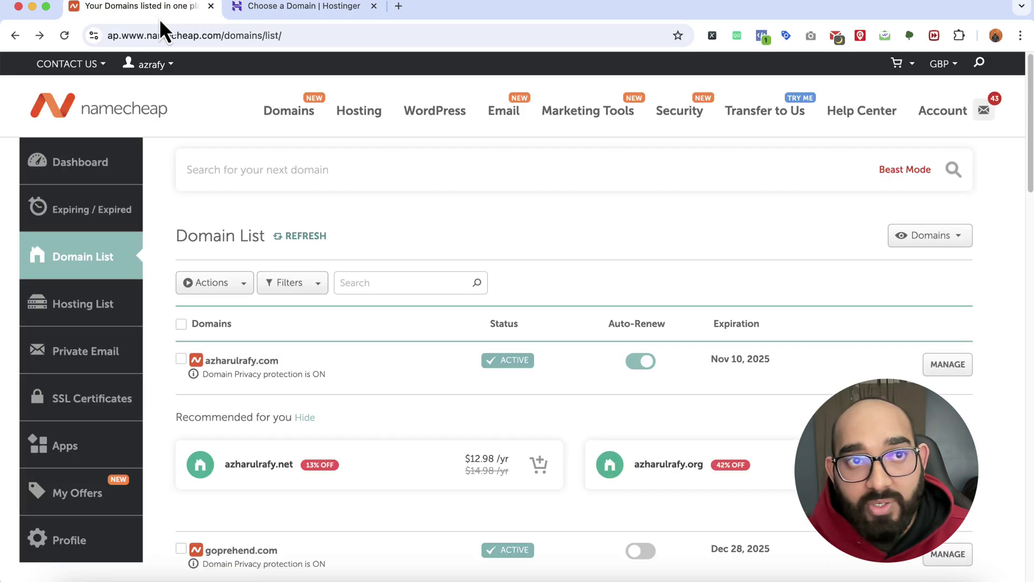
pyautogui.moveTo(152, 63)
pyautogui.scroll(-5, 434, 362)
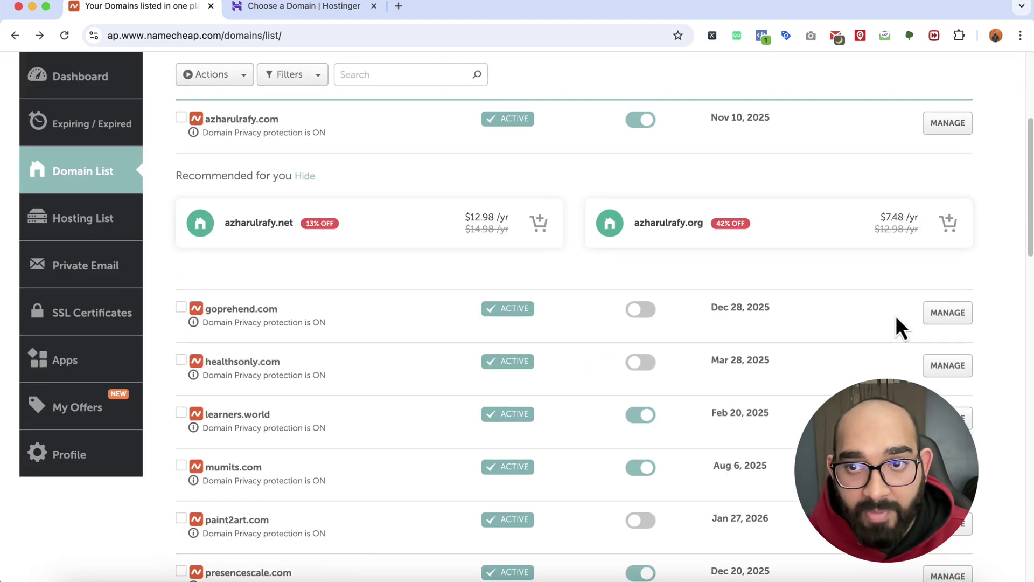
pyautogui.click(964, 317)
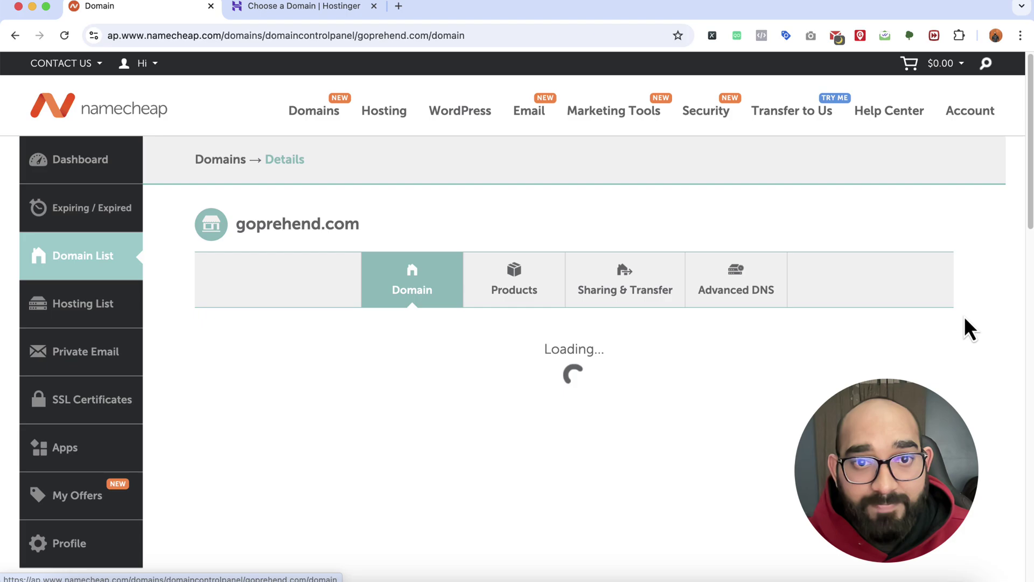
pyautogui.moveTo(237, 223); pyautogui.dragTo(364, 224)
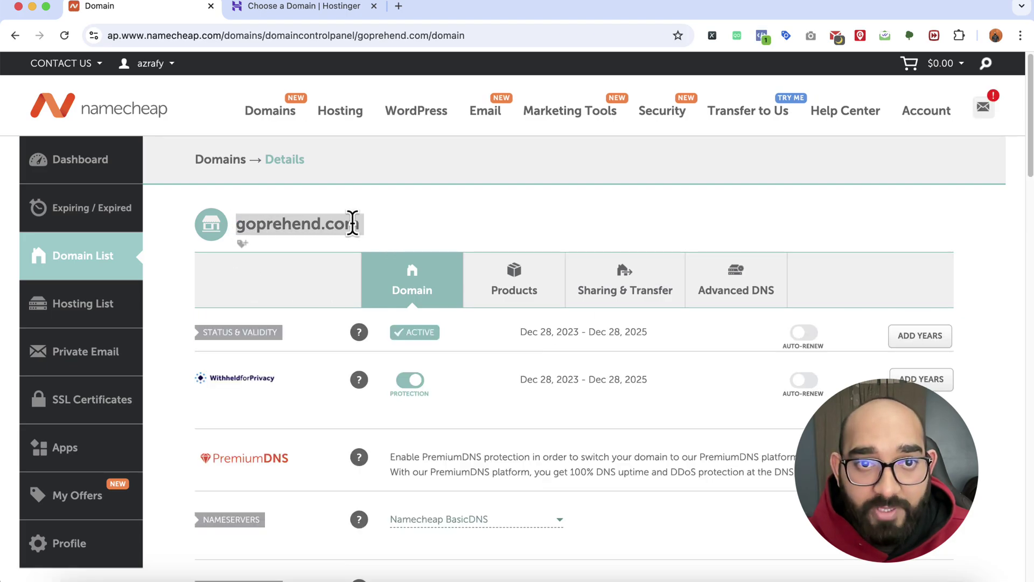
pyautogui.rightClick(341, 225)
pyautogui.click(366, 252)
# Enter goprehend.com without the trailing space, mark it as an owned domain, and submit.
pyautogui.click(323, 12)
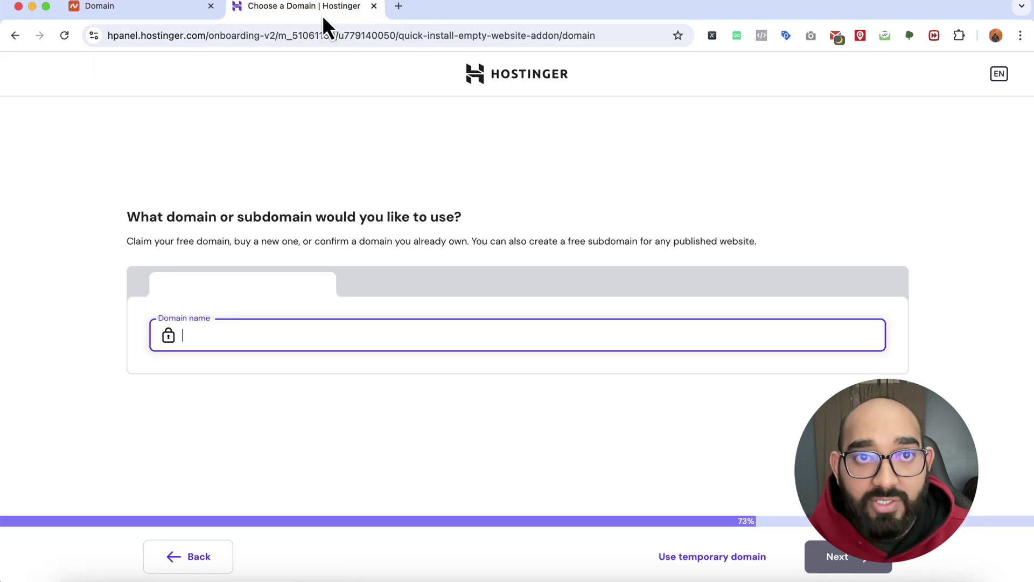
pyautogui.rightClick(397, 343)
pyautogui.click(437, 420)
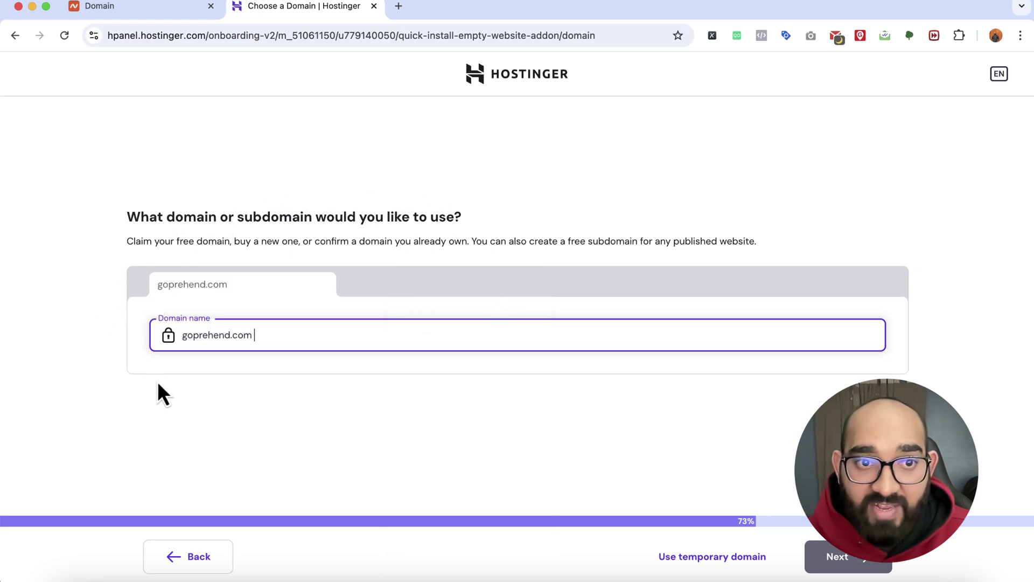
pyautogui.press('BackSpace')
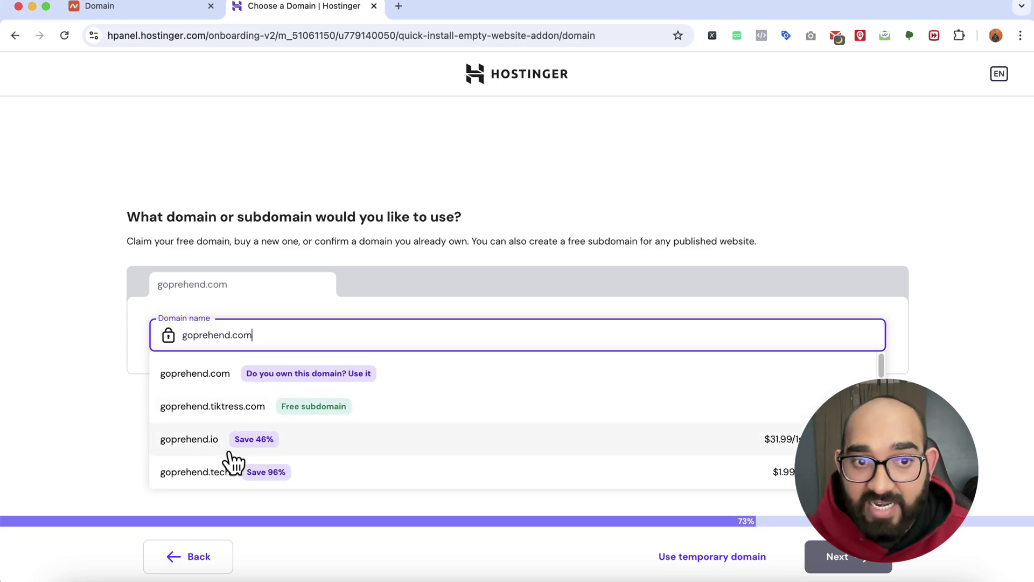
pyautogui.scroll(-2, 344, 461)
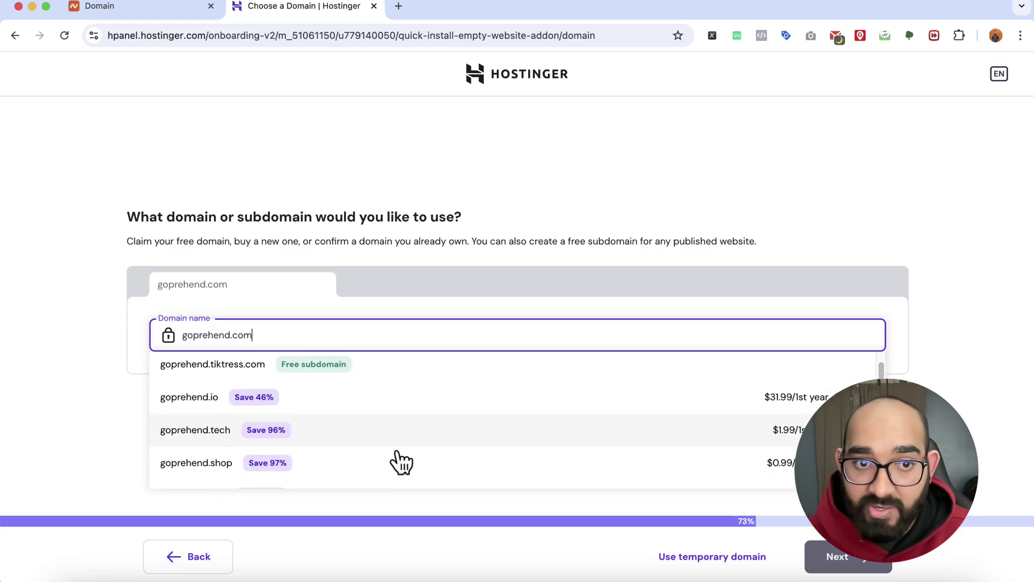
pyautogui.scroll(2, 353, 463)
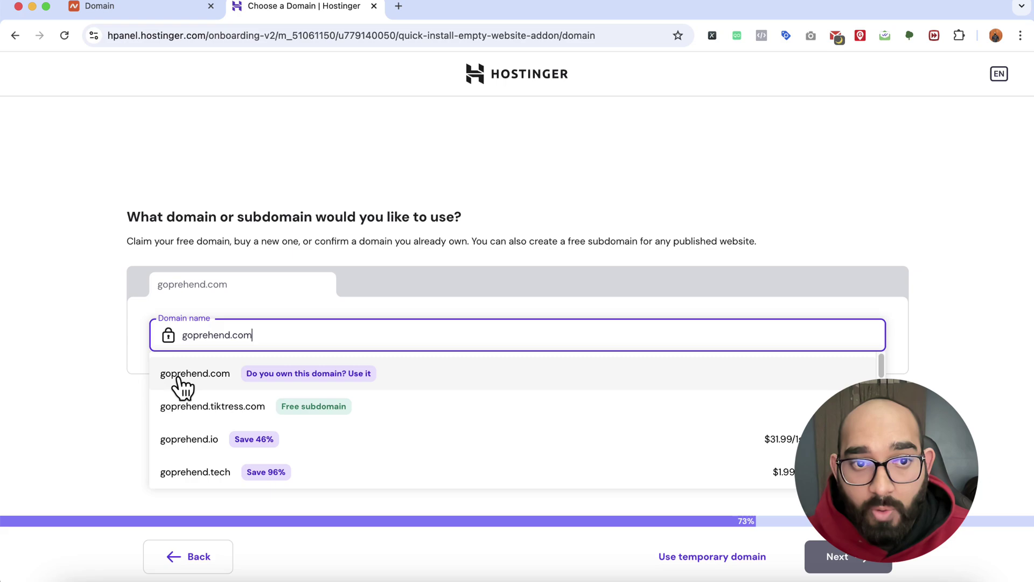
pyautogui.click(220, 380)
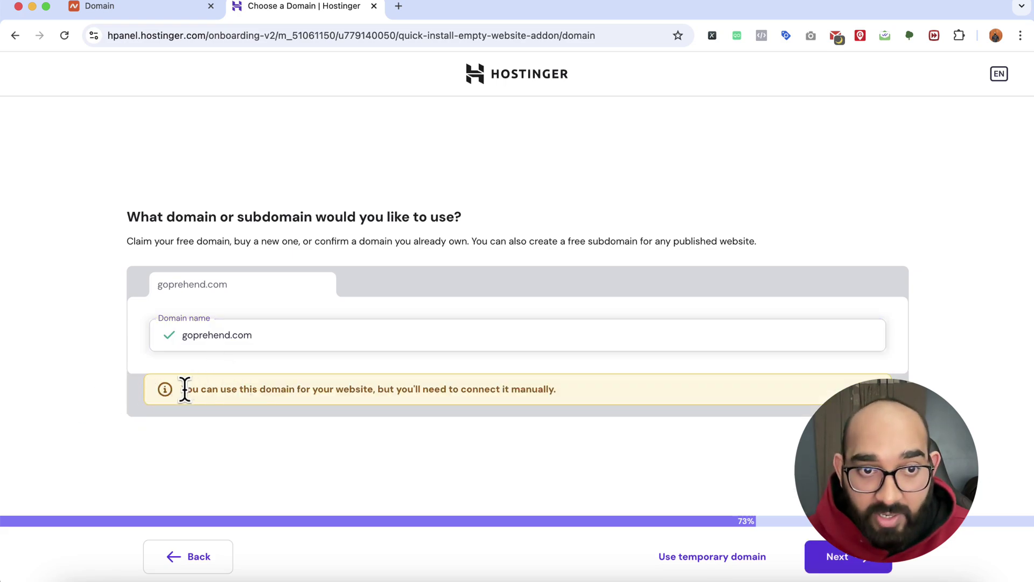
pyautogui.moveTo(184, 389); pyautogui.dragTo(555, 389)
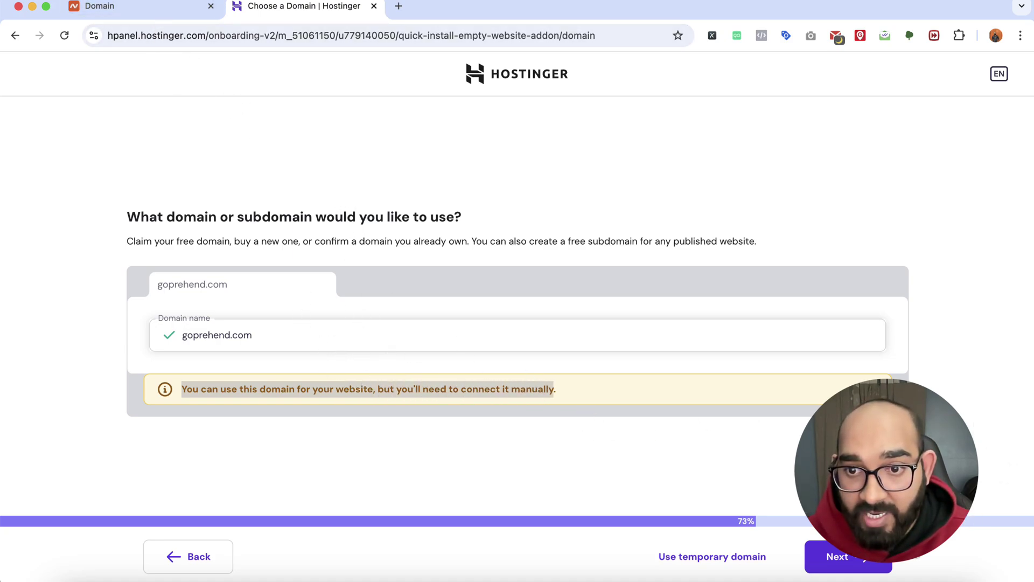
pyautogui.click(856, 556)
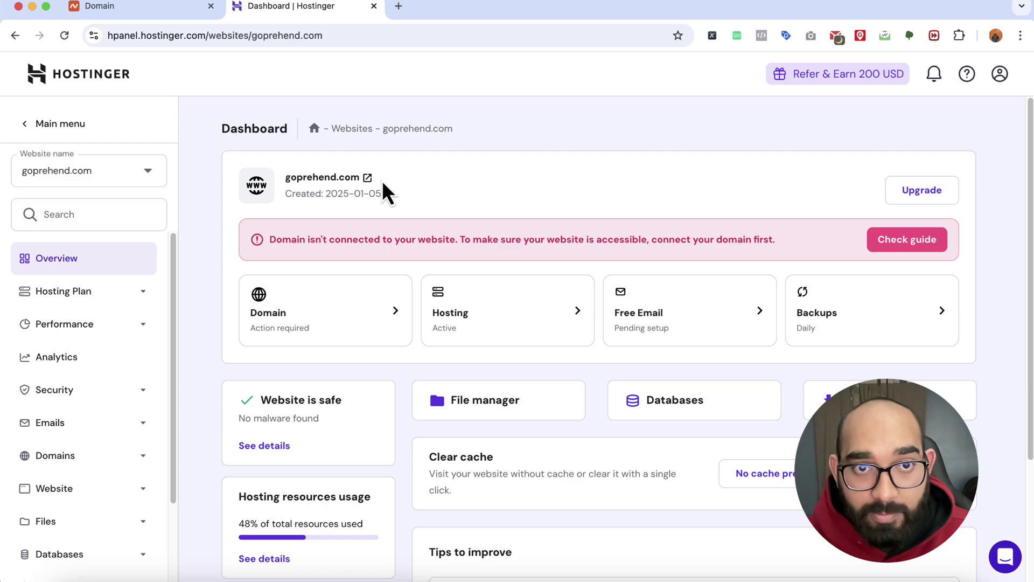
# Open the domain-connection guide from the warning banner and copy ns1.dns-parking.com.
pyautogui.moveTo(270, 239); pyautogui.dragTo(439, 240)
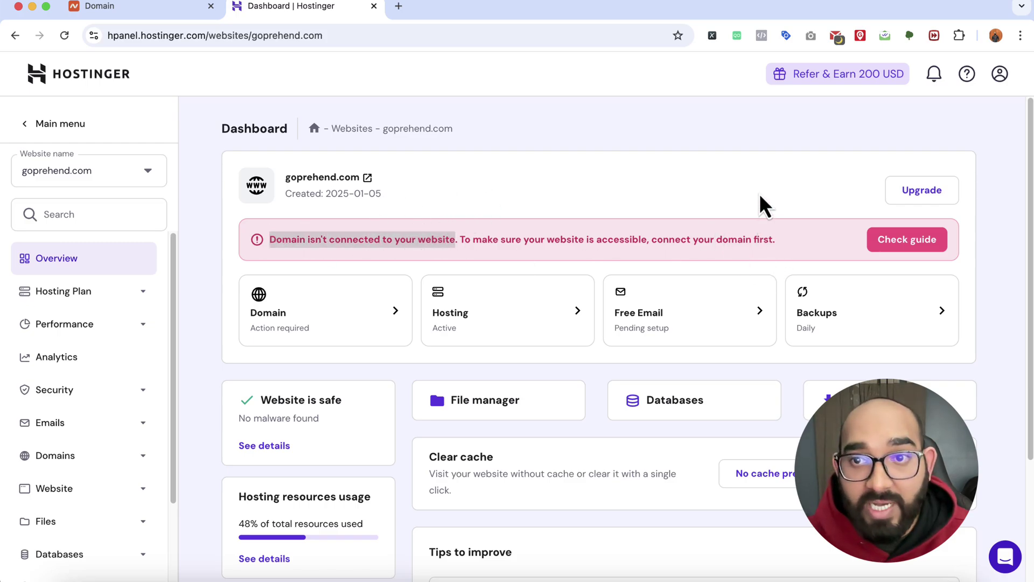
pyautogui.click(889, 248)
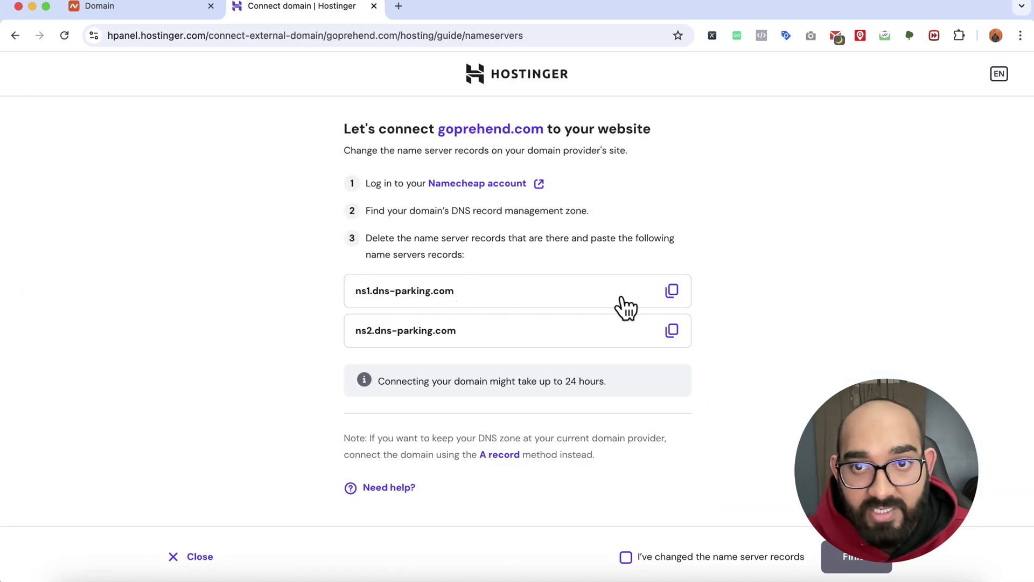
pyautogui.click(673, 291)
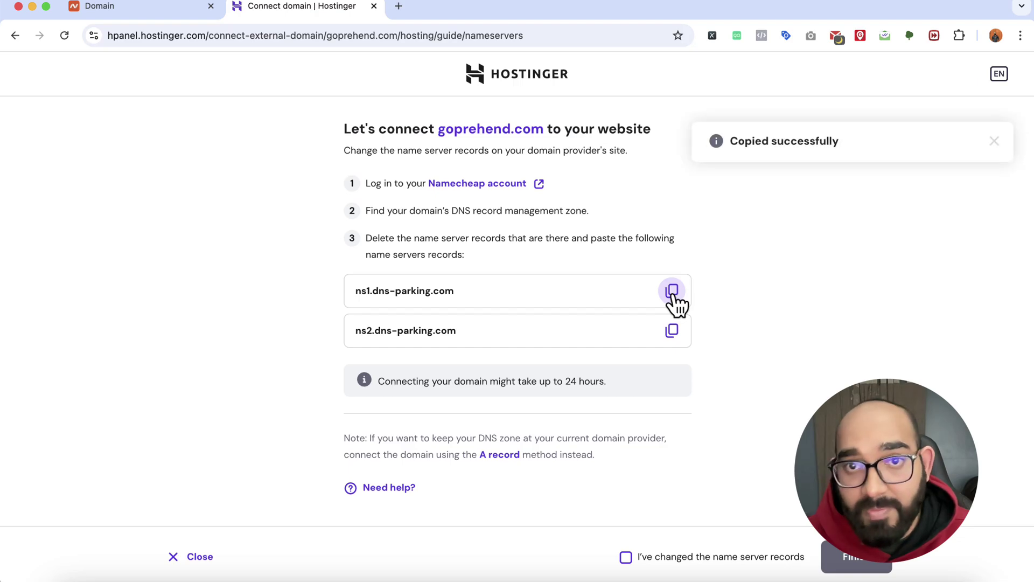
# Switch goprehend.com's Namecheap nameservers to Custom DNS and enter ns1.dns-parking.com.
pyautogui.click(159, 8)
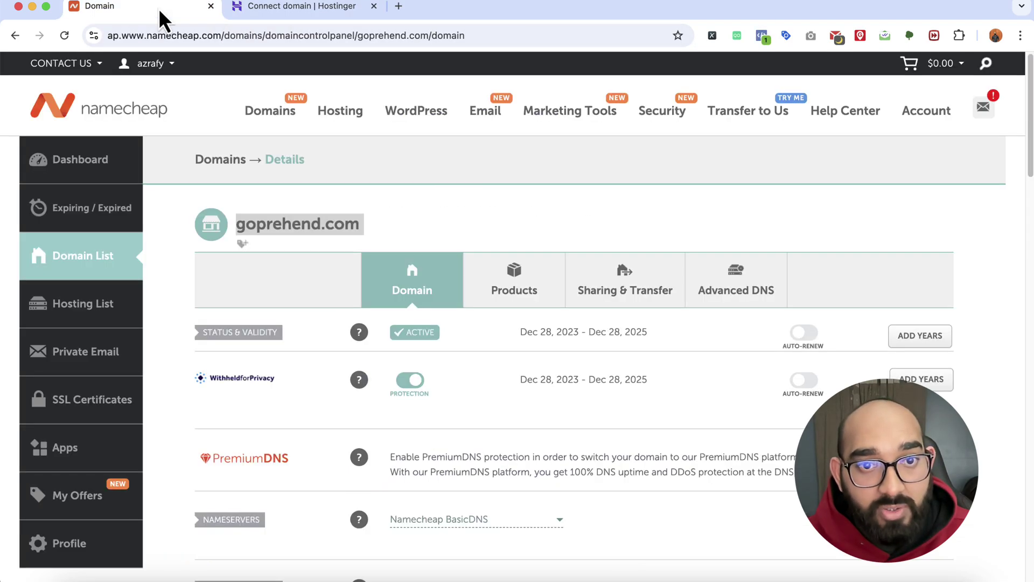
pyautogui.scroll(-4, 192, 215)
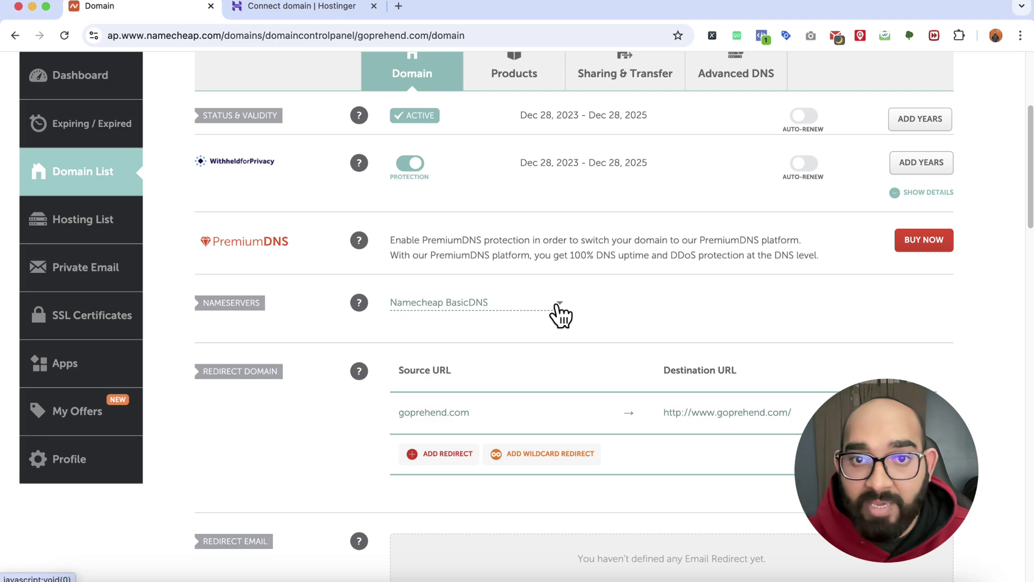
pyautogui.click(534, 306)
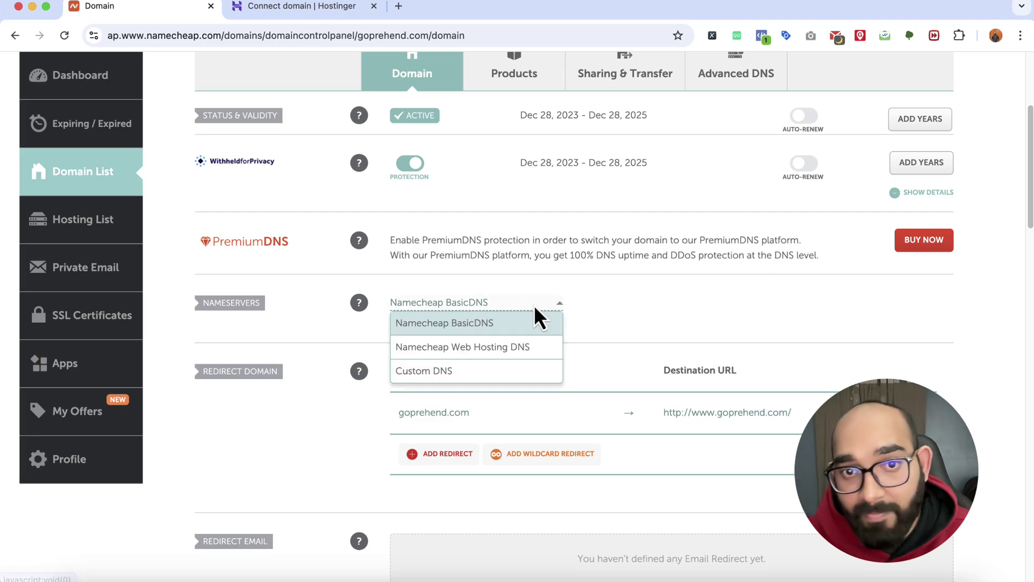
pyautogui.click(477, 371)
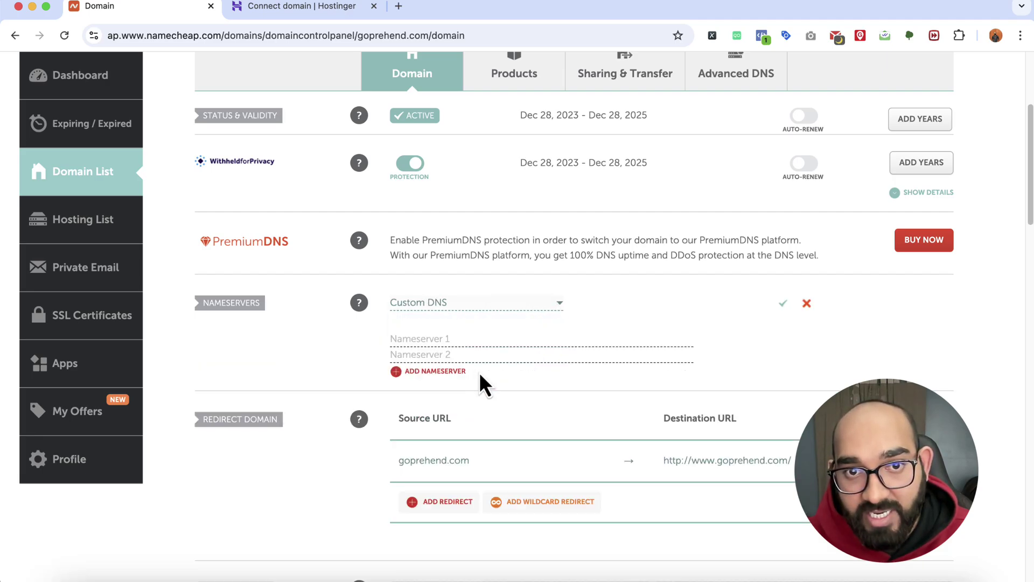
pyautogui.rightClick(462, 339)
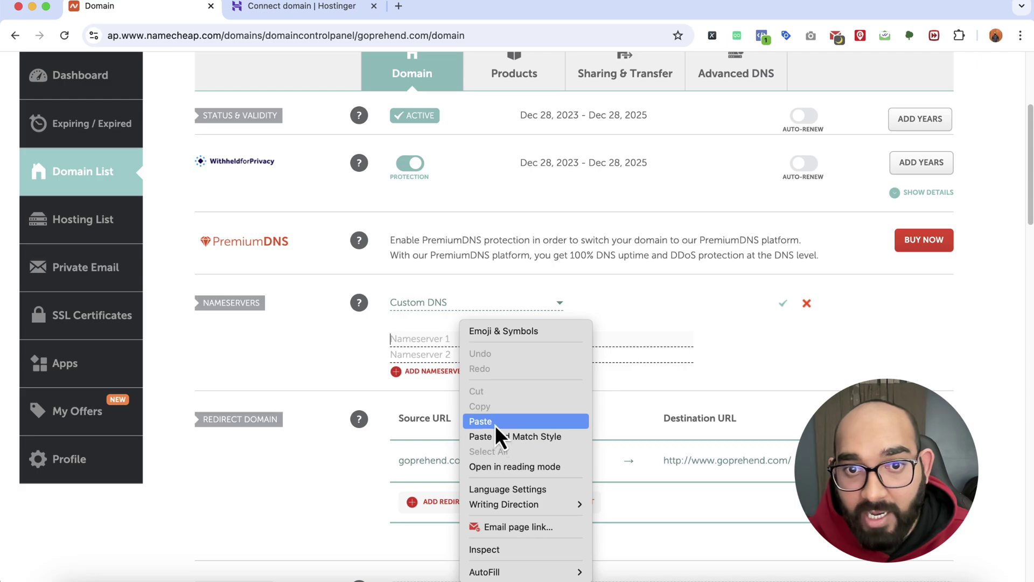
pyautogui.click(492, 421)
pyautogui.click(479, 357)
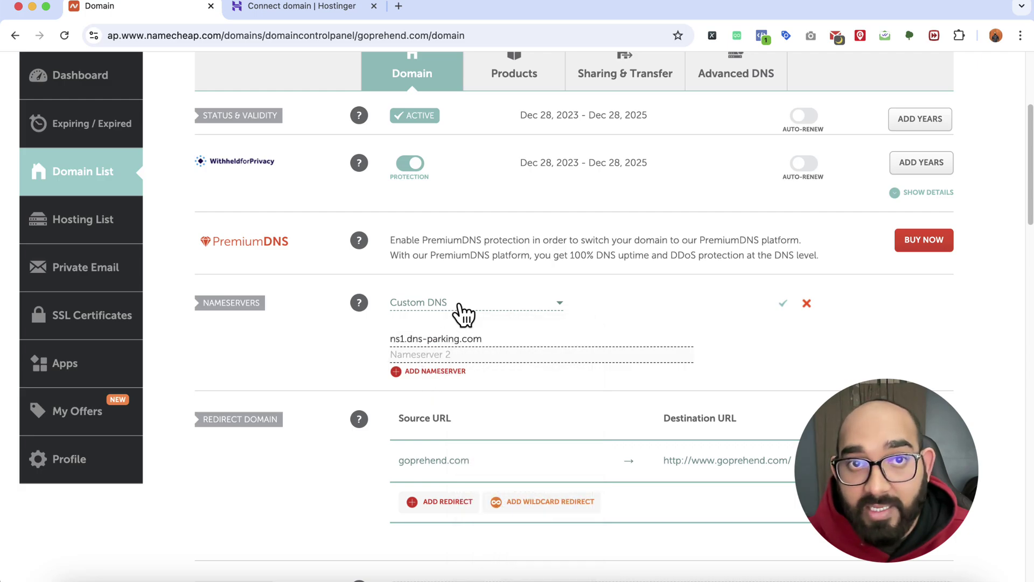
# Add ns2.dns-parking.com as Nameserver 2 and save the custom DNS settings.
pyautogui.click(313, 7)
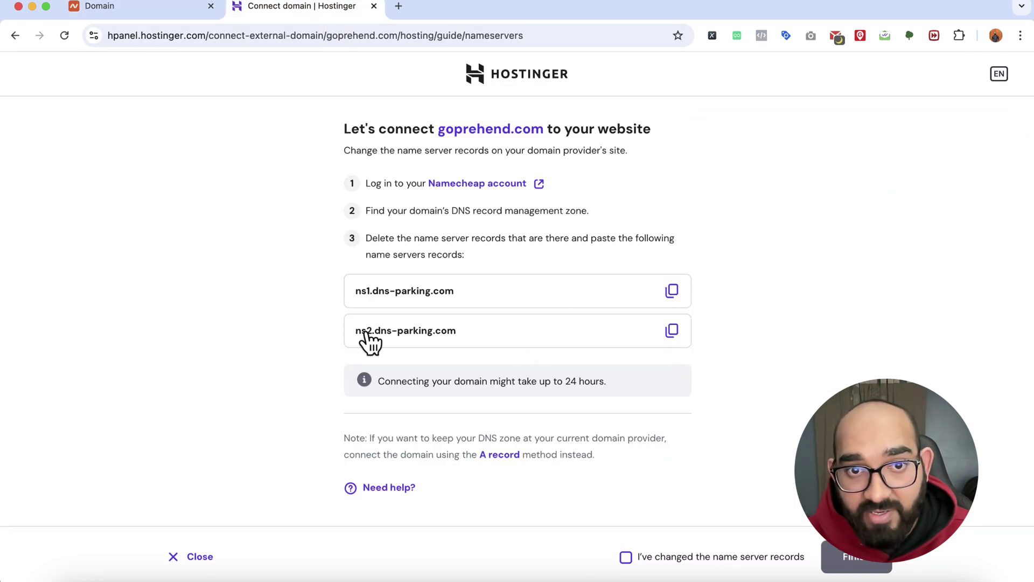
pyautogui.click(672, 331)
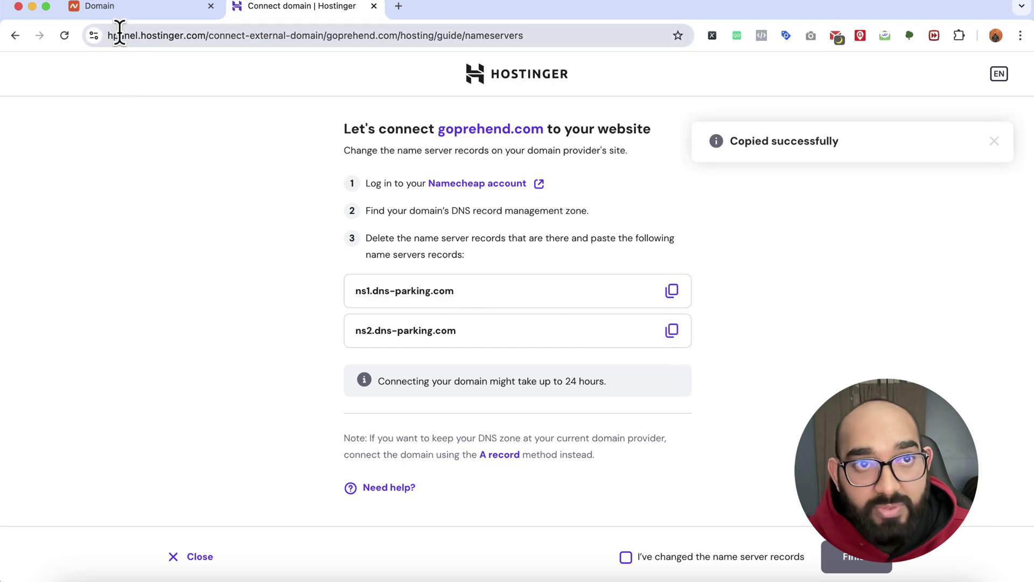
pyautogui.click(124, 7)
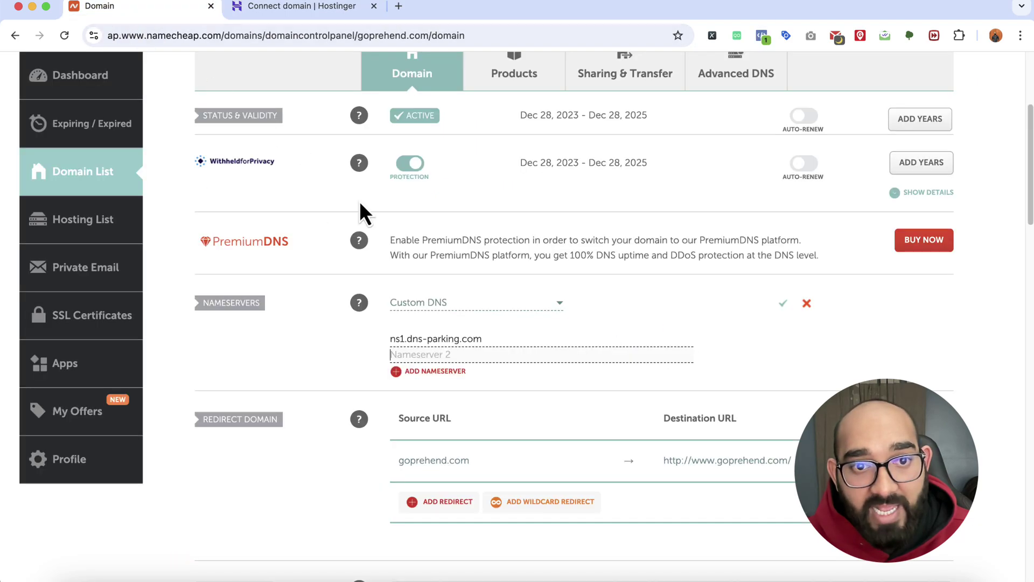
pyautogui.rightClick(444, 356)
pyautogui.click(484, 425)
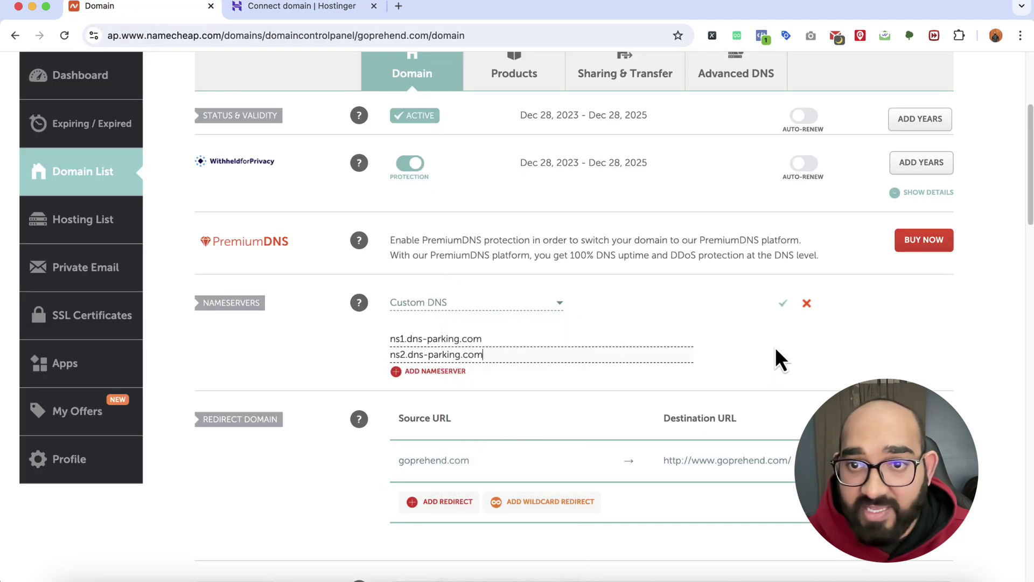
pyautogui.click(783, 304)
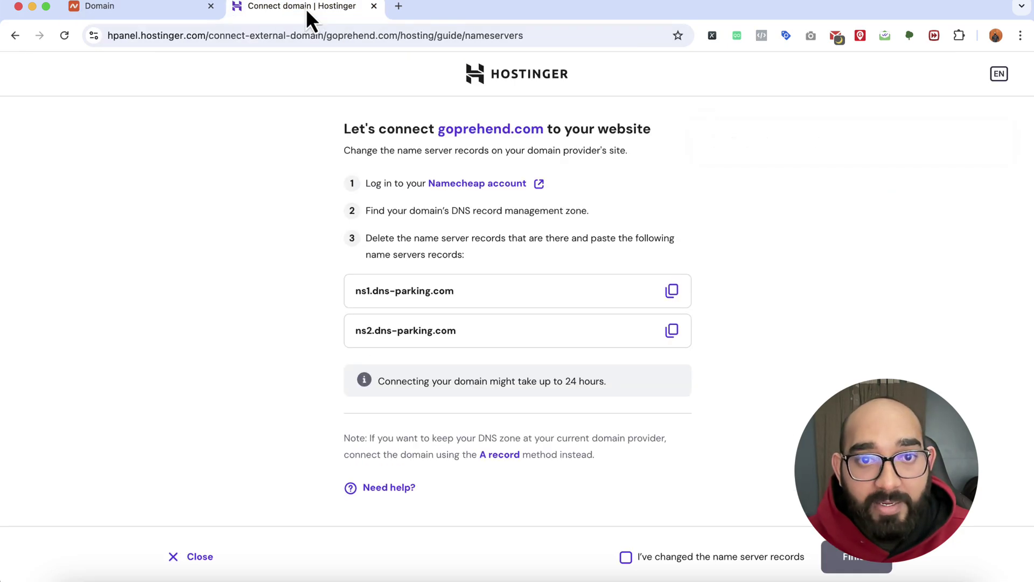
# Confirm the name server records were changed, finish the guide, and dismiss the connection notice.
pyautogui.click(627, 559)
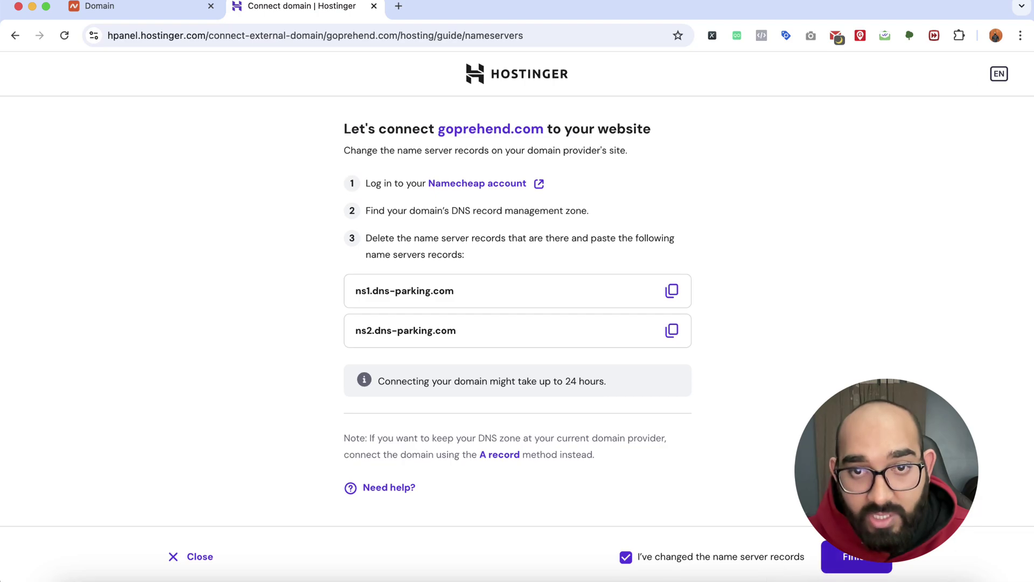
pyautogui.click(862, 560)
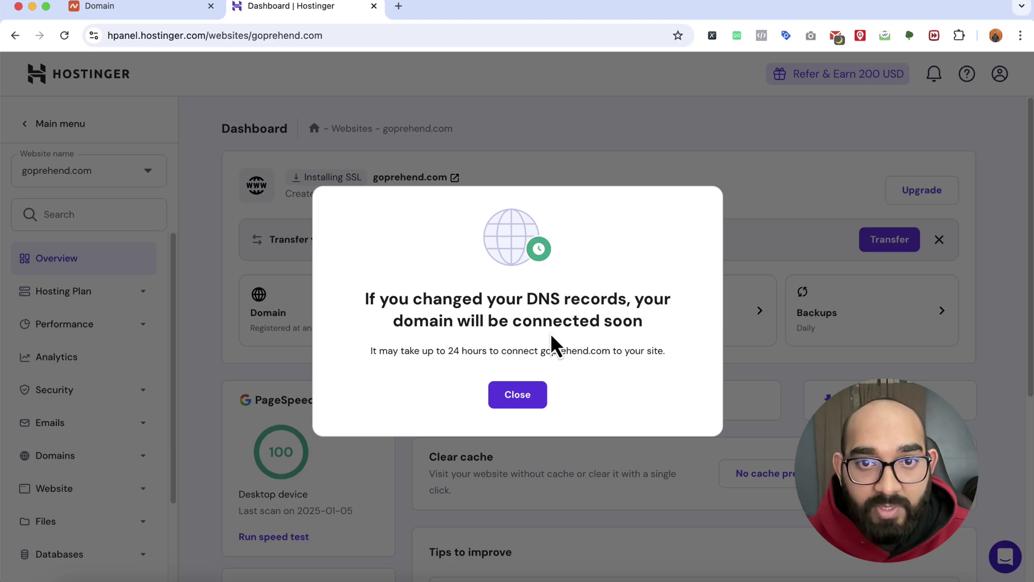
pyautogui.click(515, 401)
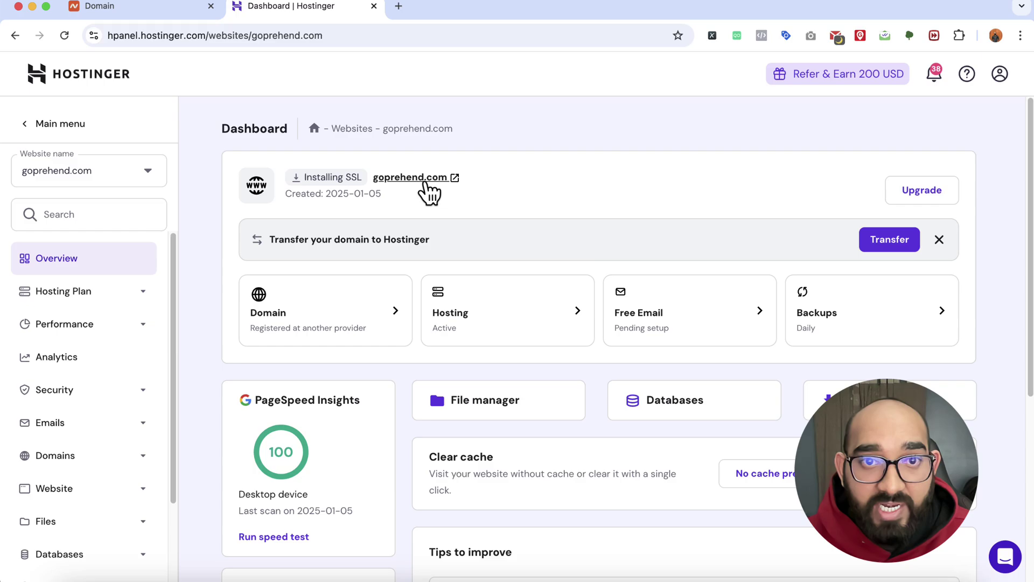
pyautogui.moveTo(312, 177); pyautogui.dragTo(350, 176)
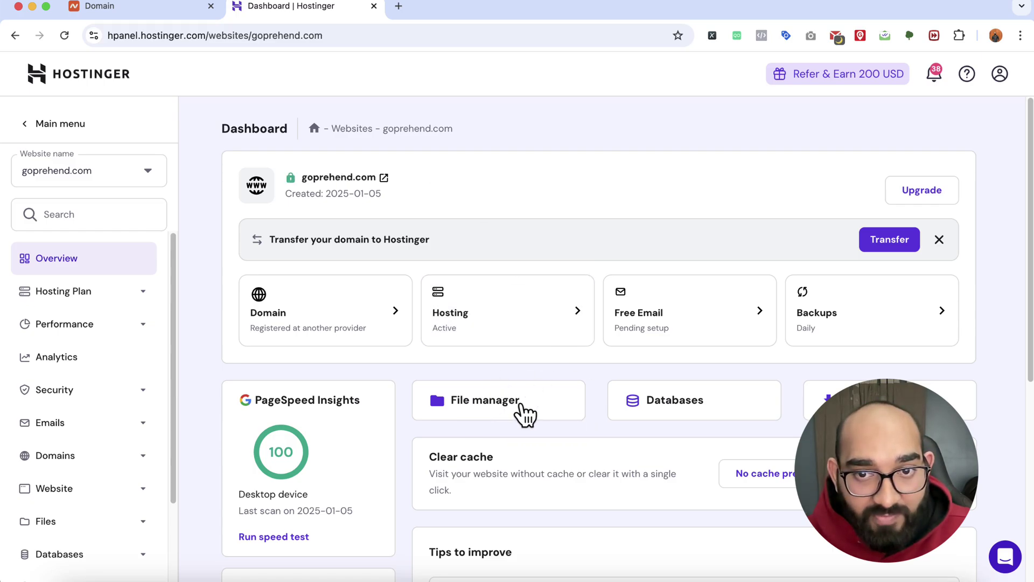
# Open File Manager from the Files menu and access goprehend.com's files.
pyautogui.scroll(-3, 99, 419)
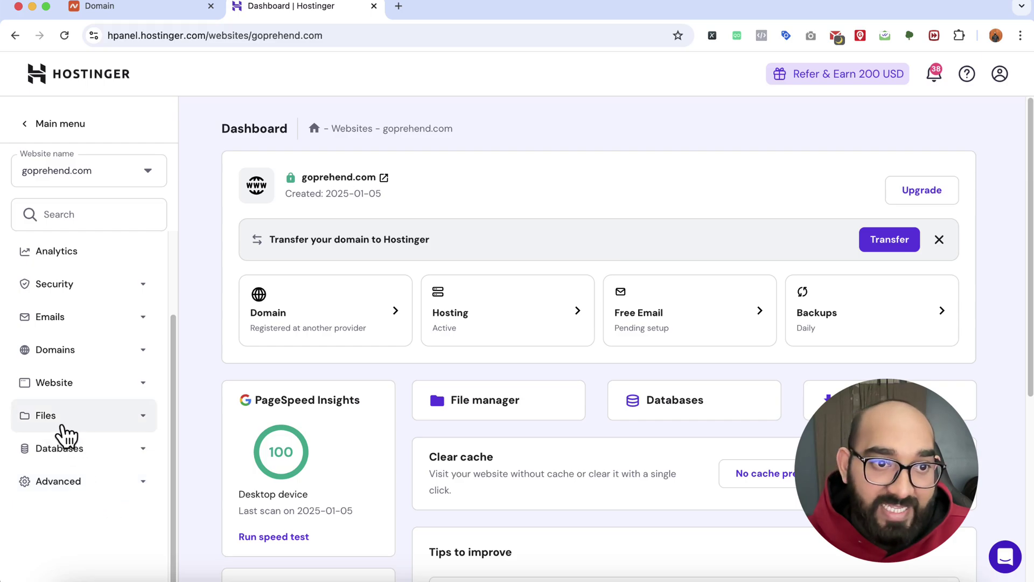
pyautogui.click(107, 422)
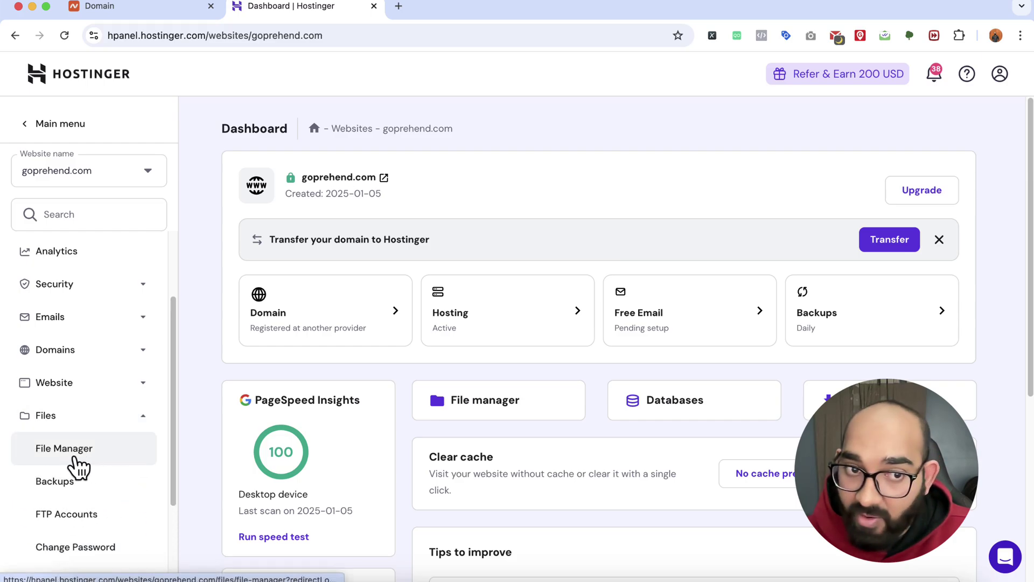
pyautogui.scroll(-5, 78, 467)
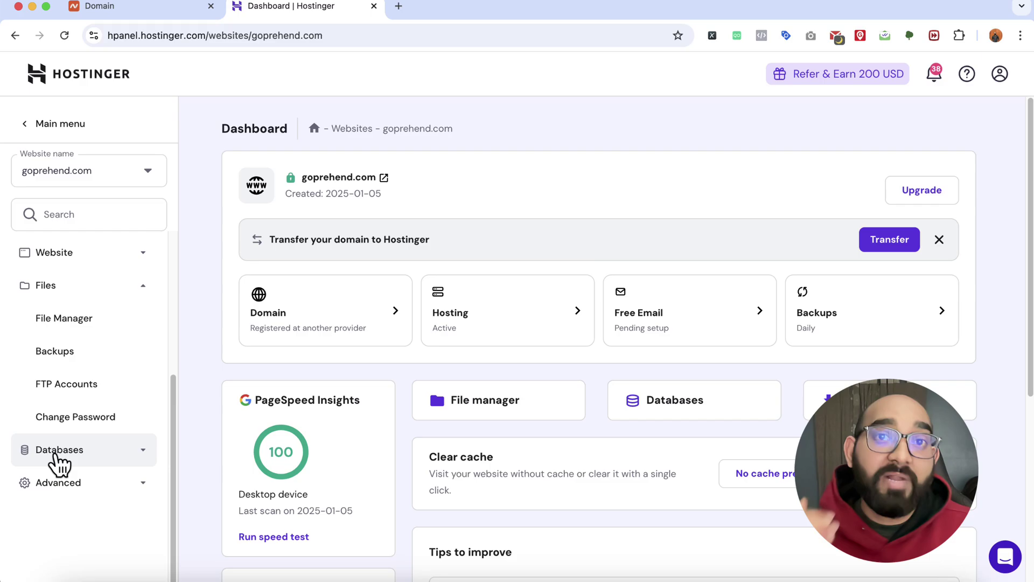
pyautogui.click(56, 454)
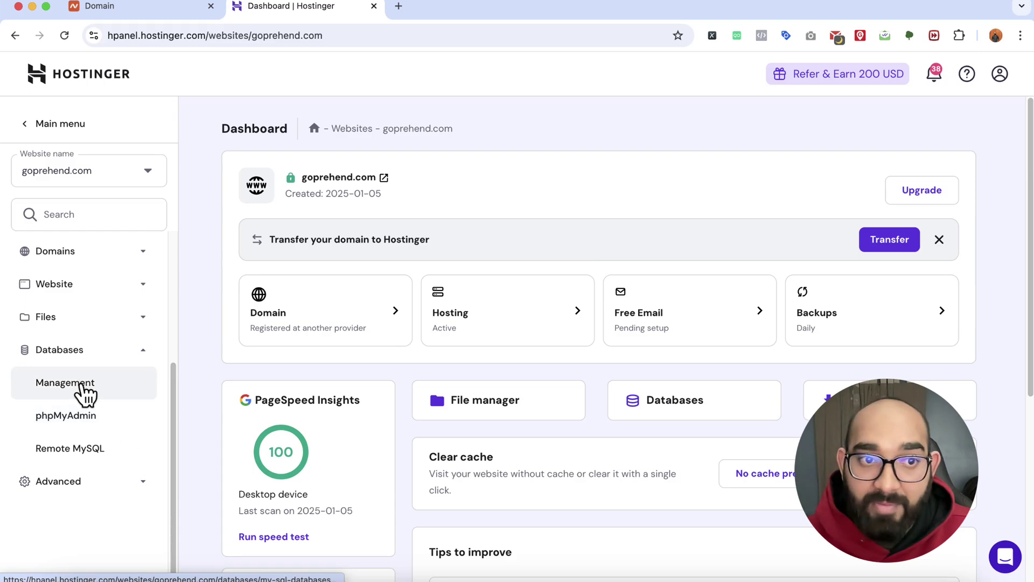
pyautogui.click(74, 327)
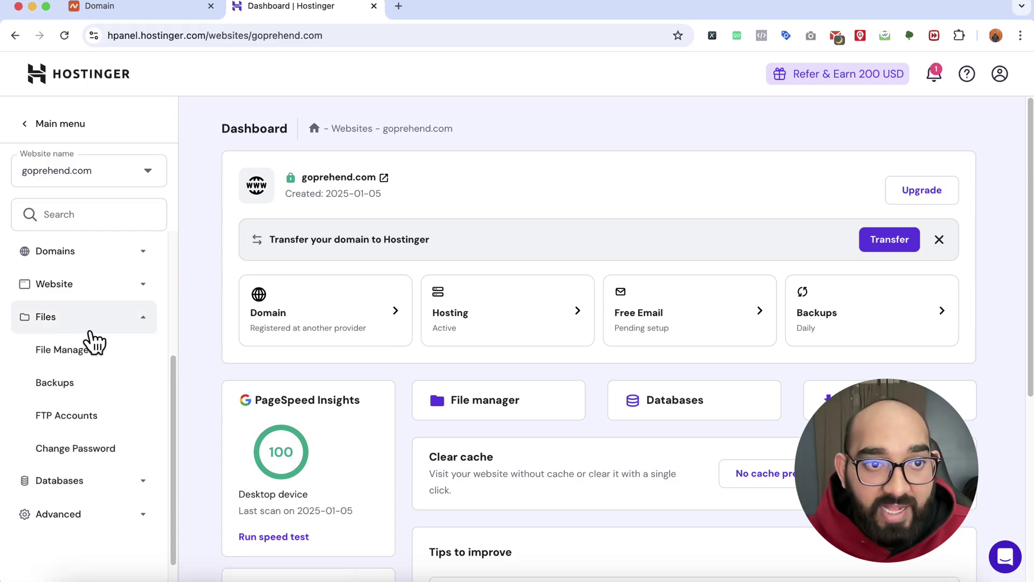
pyautogui.click(69, 361)
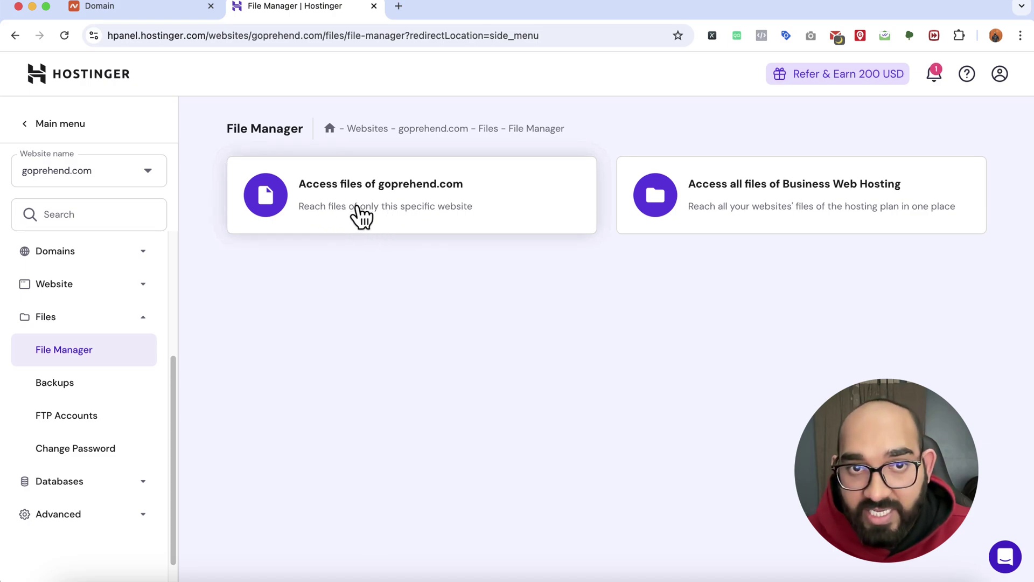
pyautogui.click(422, 204)
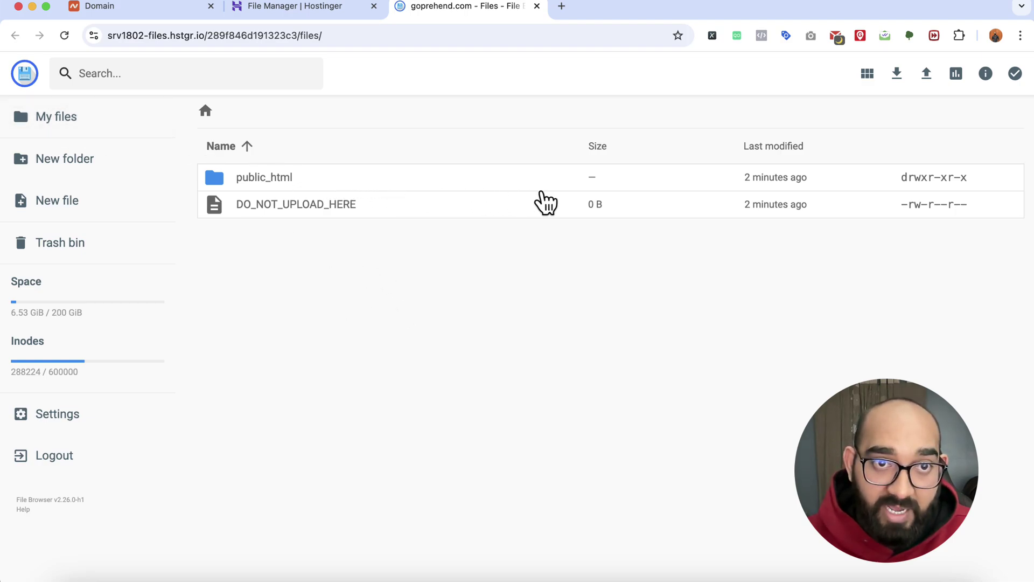
# Upload PPW.zip from Downloads into the public_html folder.
pyautogui.doubleClick(264, 180)
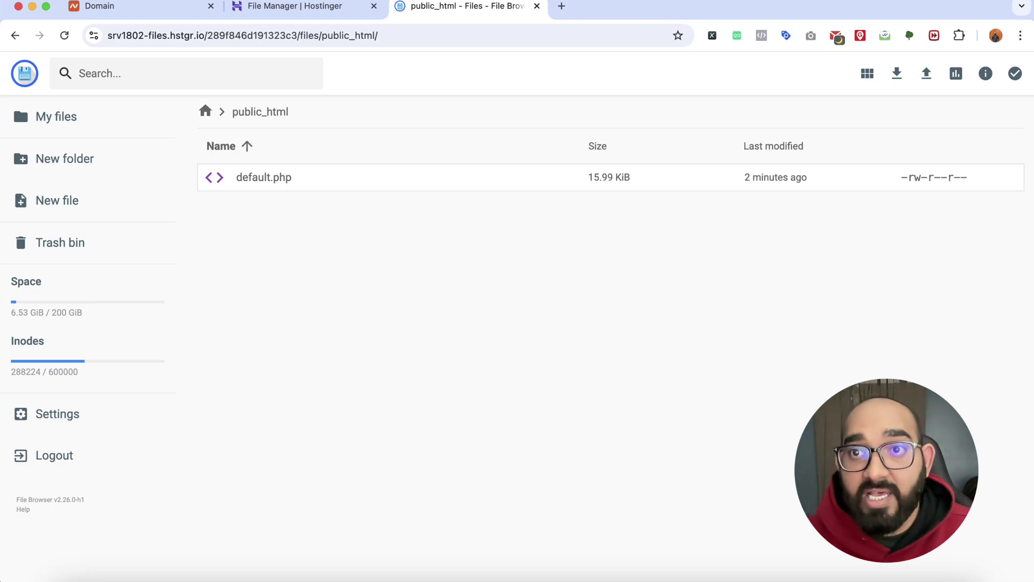
pyautogui.click(927, 74)
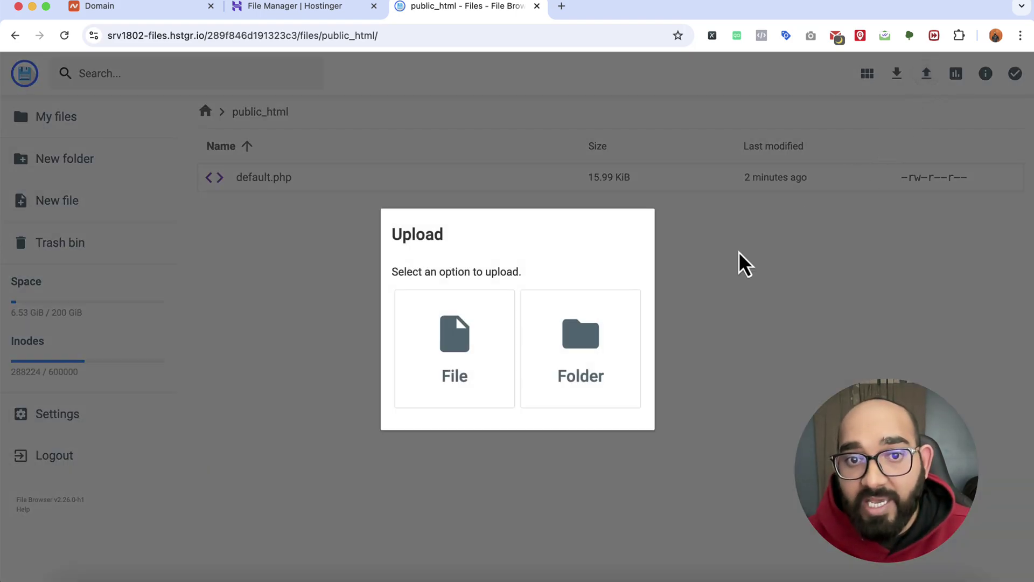
pyautogui.click(431, 386)
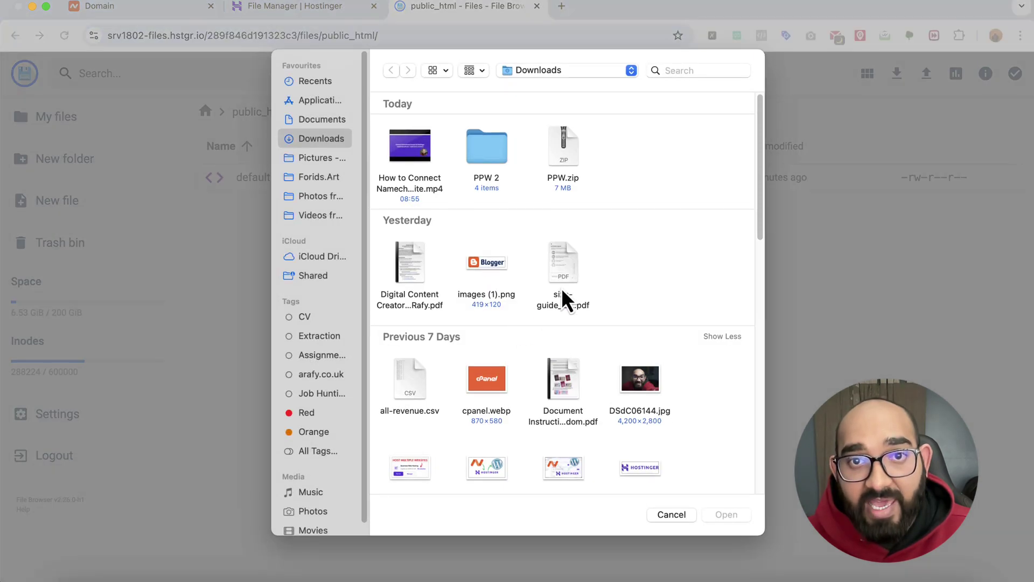
pyautogui.click(563, 137)
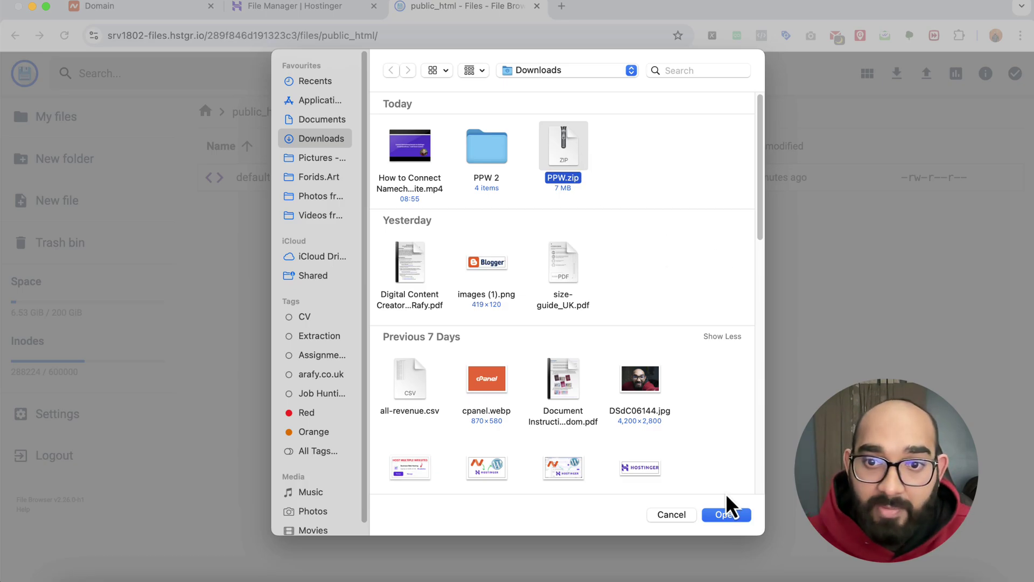
pyautogui.click(726, 515)
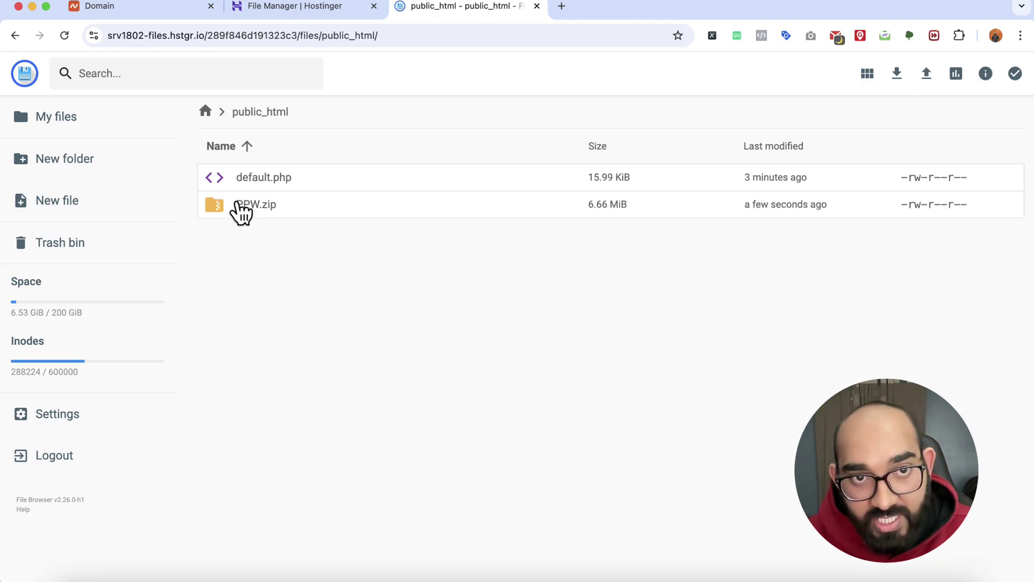
pyautogui.click(296, 212)
# Extract PPW.zip into a new folder named PPW.
pyautogui.rightClick(299, 221)
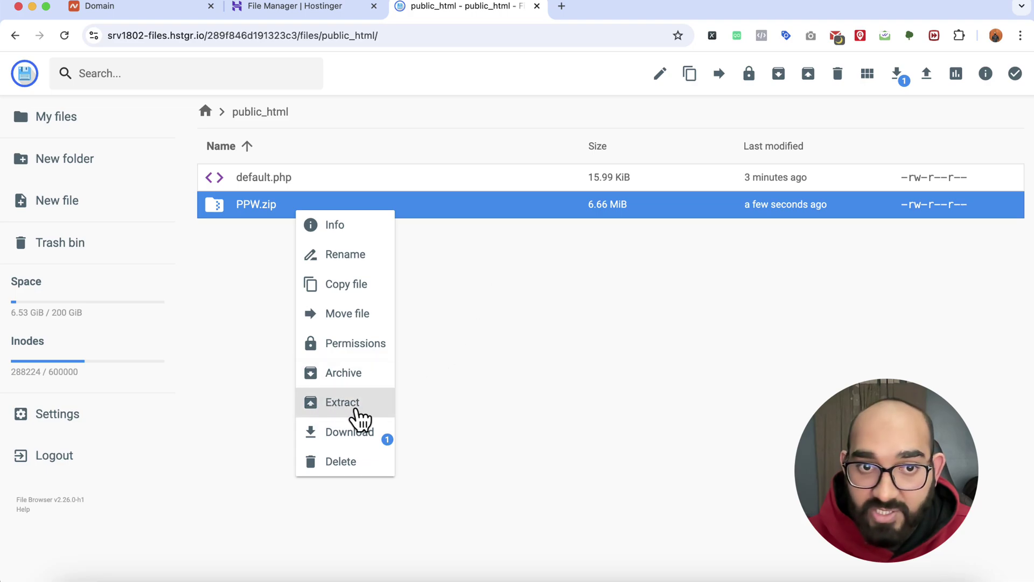
pyautogui.click(377, 410)
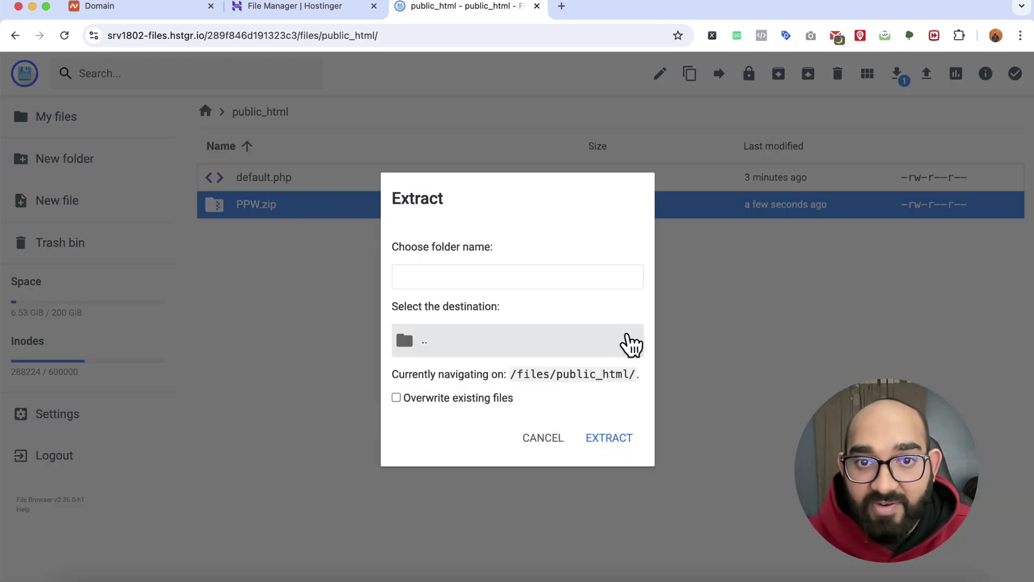
pyautogui.click(508, 279)
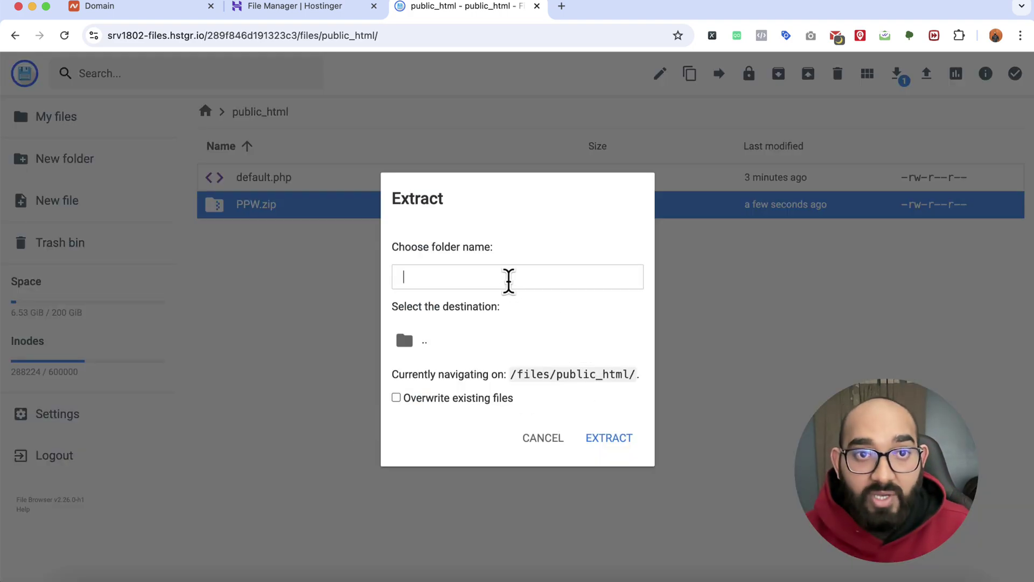
pyautogui.write('PPW')
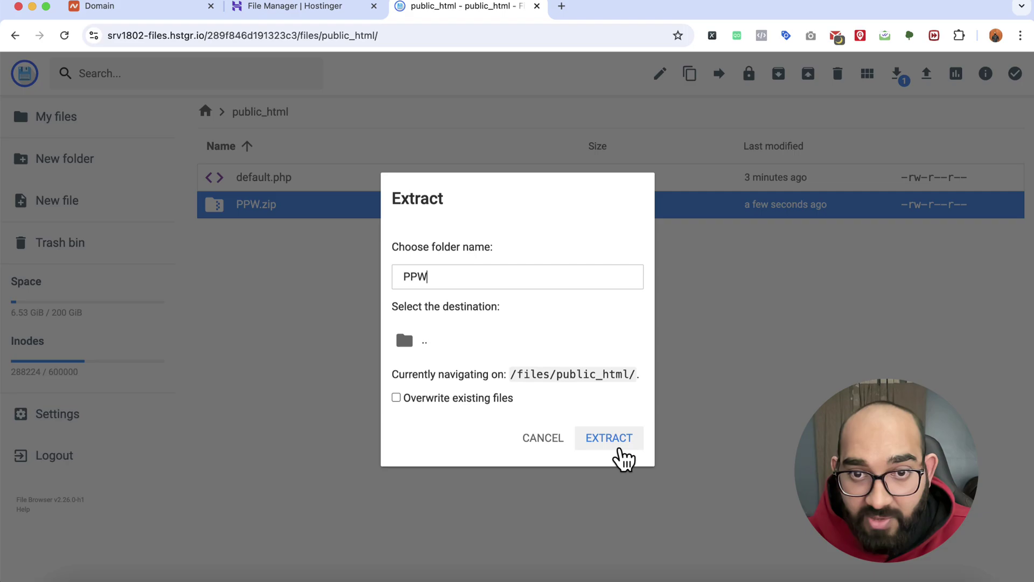
pyautogui.click(617, 443)
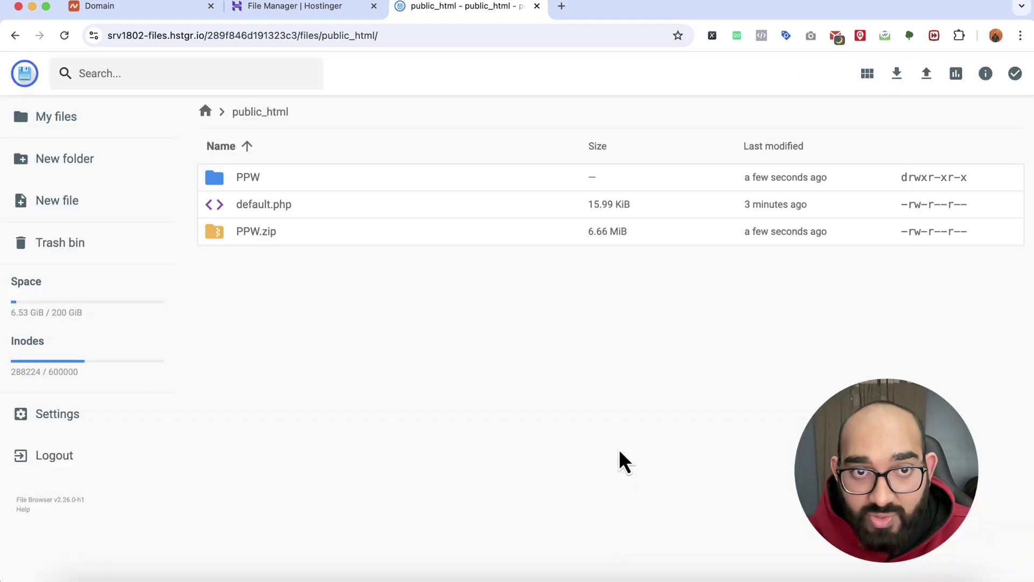
# Permanently delete PPW.zip and open the inner PPW folder holding index.html and assets.
pyautogui.rightClick(294, 246)
pyautogui.click(461, 282)
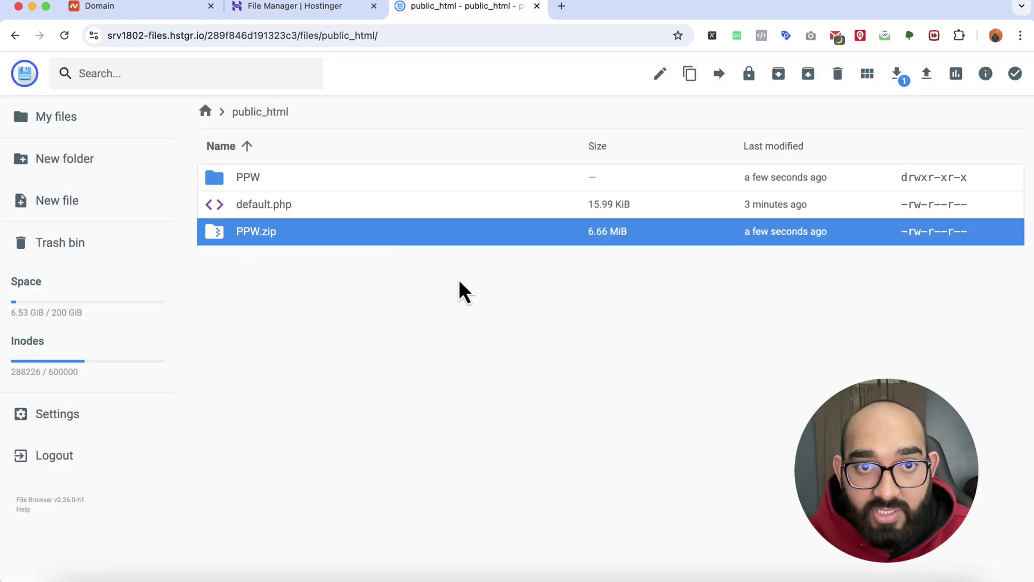
pyautogui.rightClick(348, 238)
pyautogui.click(392, 489)
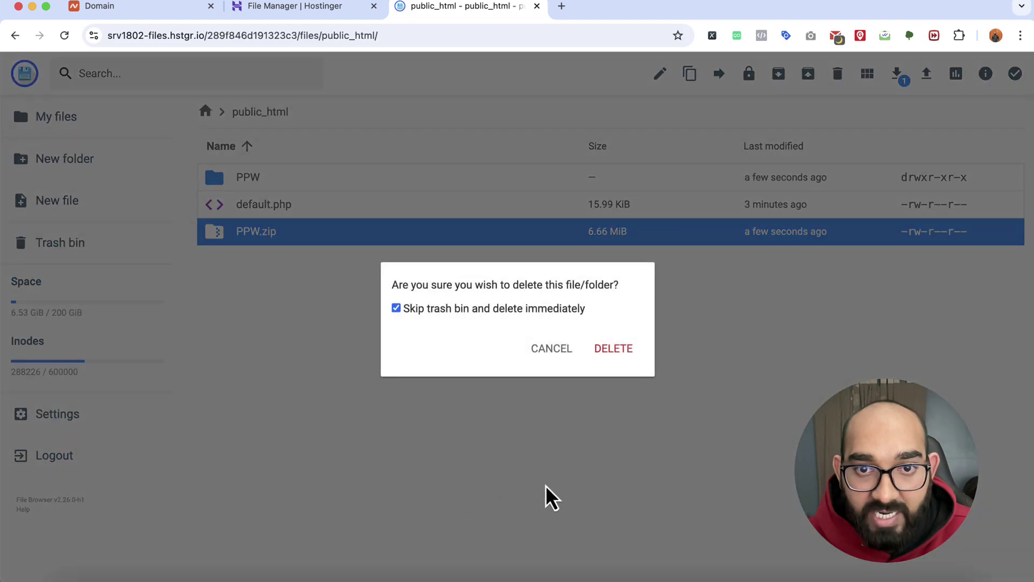
pyautogui.click(614, 349)
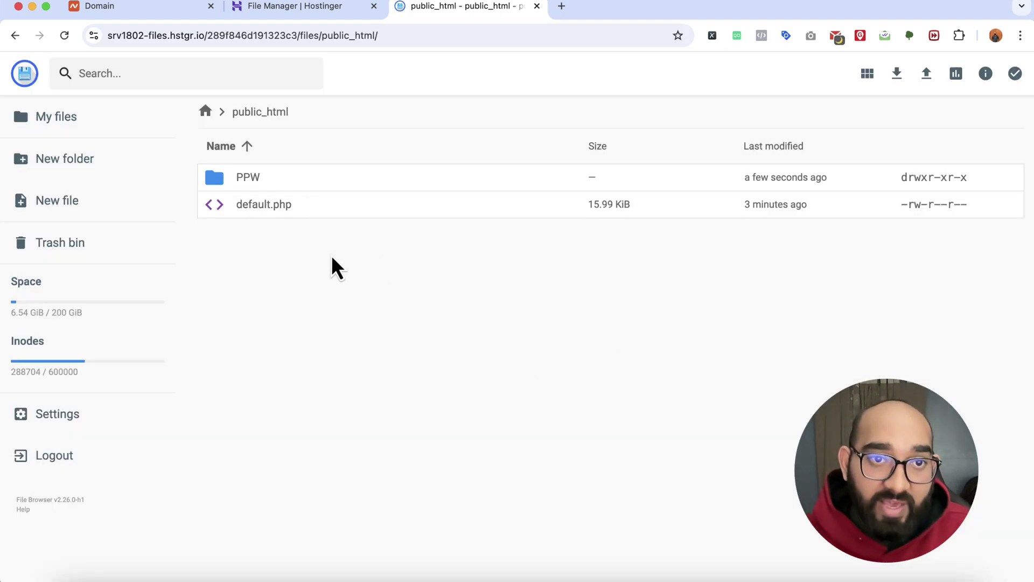
pyautogui.doubleClick(272, 185)
pyautogui.doubleClick(272, 185)
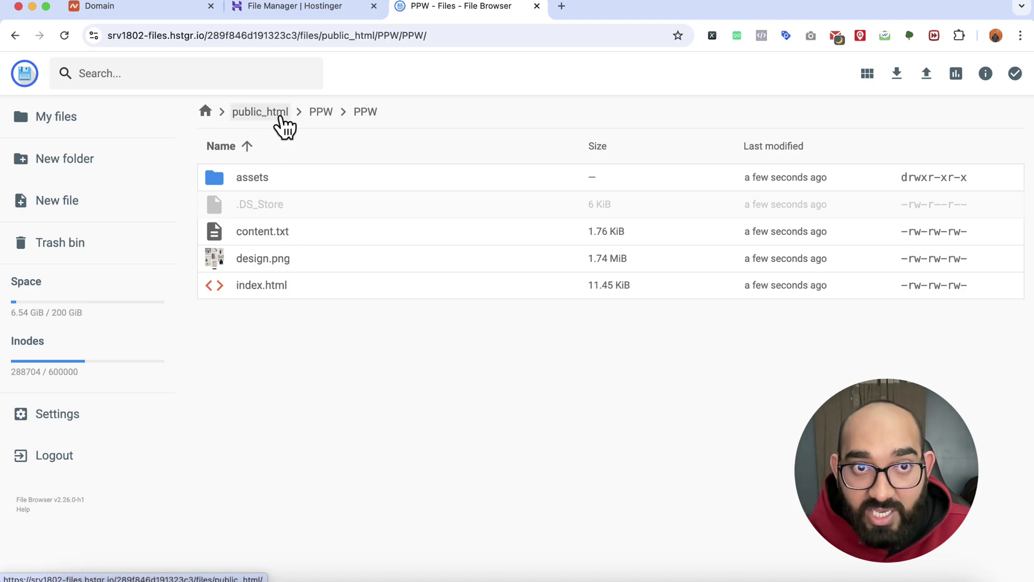
pyautogui.click(296, 193)
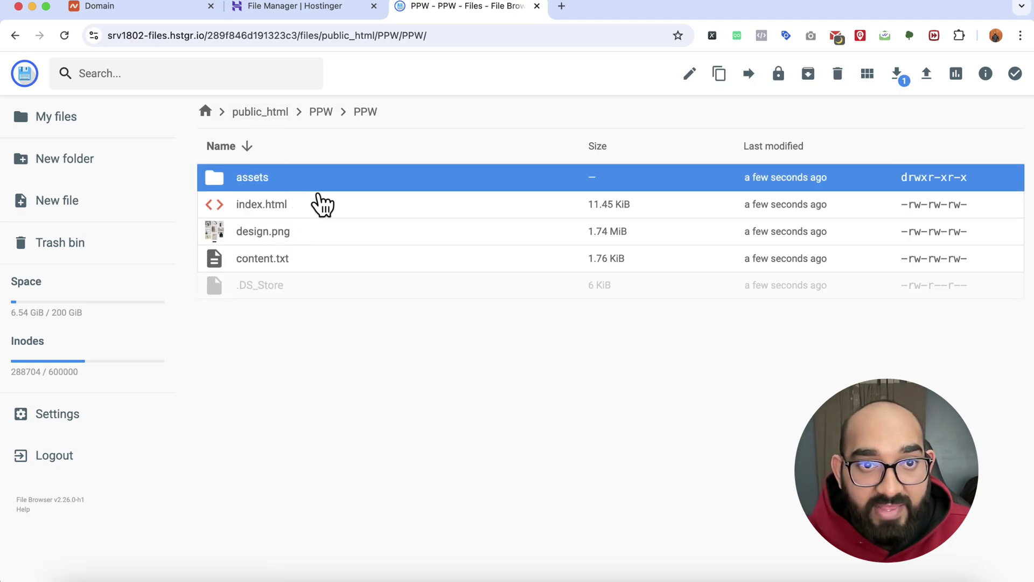
# Move assets, index.html, design.png, content.txt and .DS_Store up into public_html.
pyautogui.keyDown('shift'); pyautogui.click(320, 296); pyautogui.keyUp('shift')
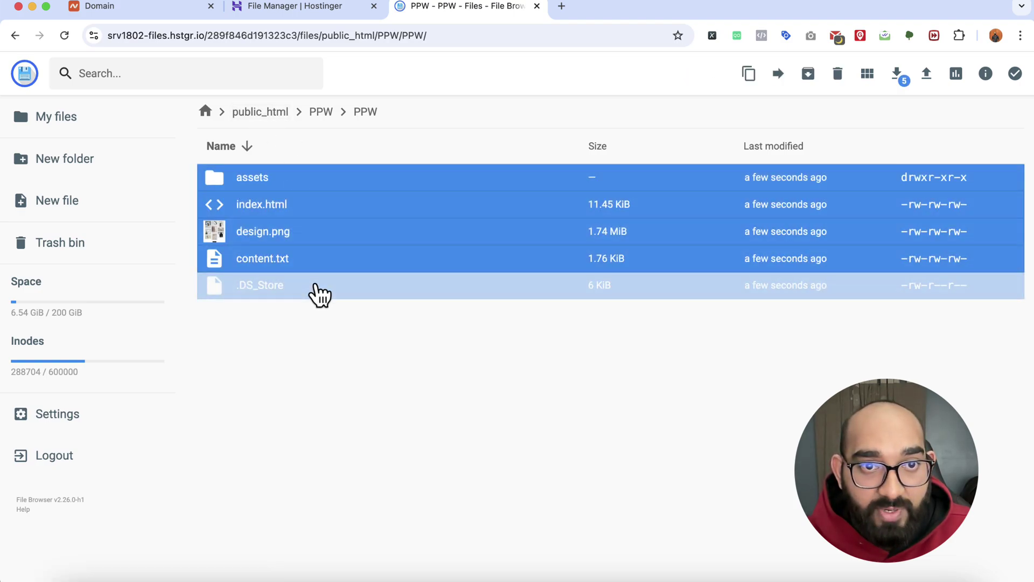
pyautogui.rightClick(334, 205)
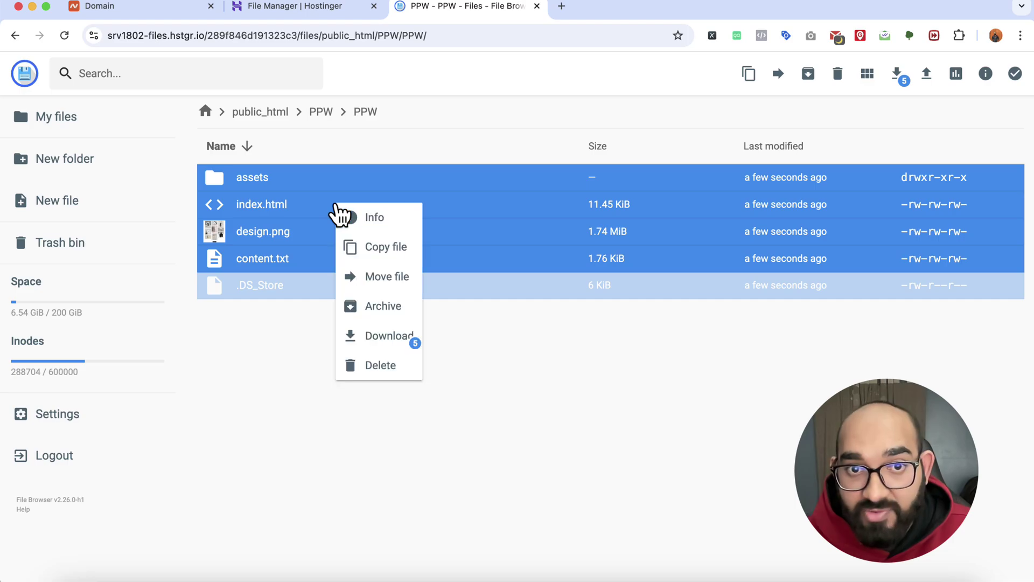
pyautogui.click(395, 293)
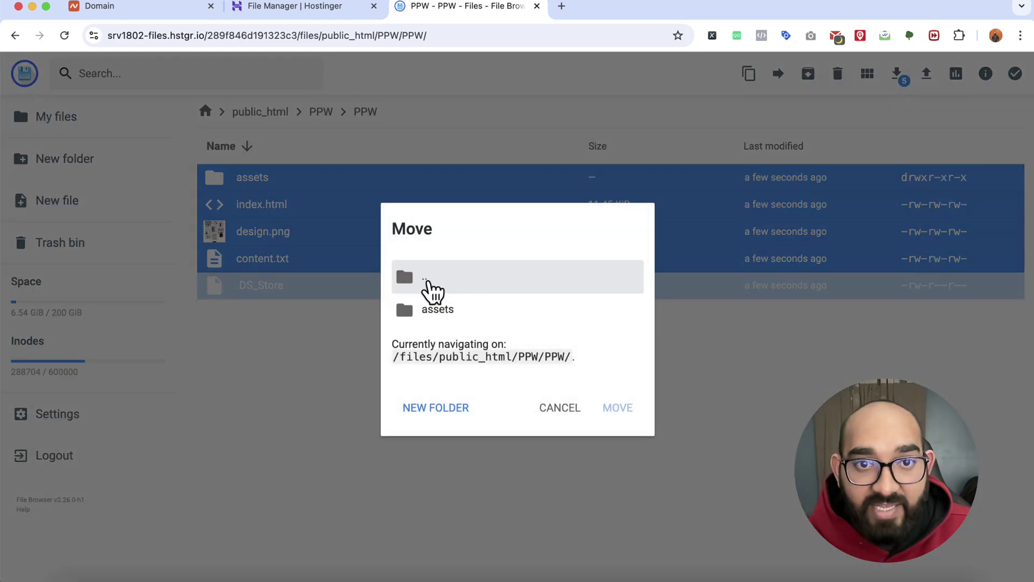
pyautogui.doubleClick(476, 286)
pyautogui.doubleClick(449, 288)
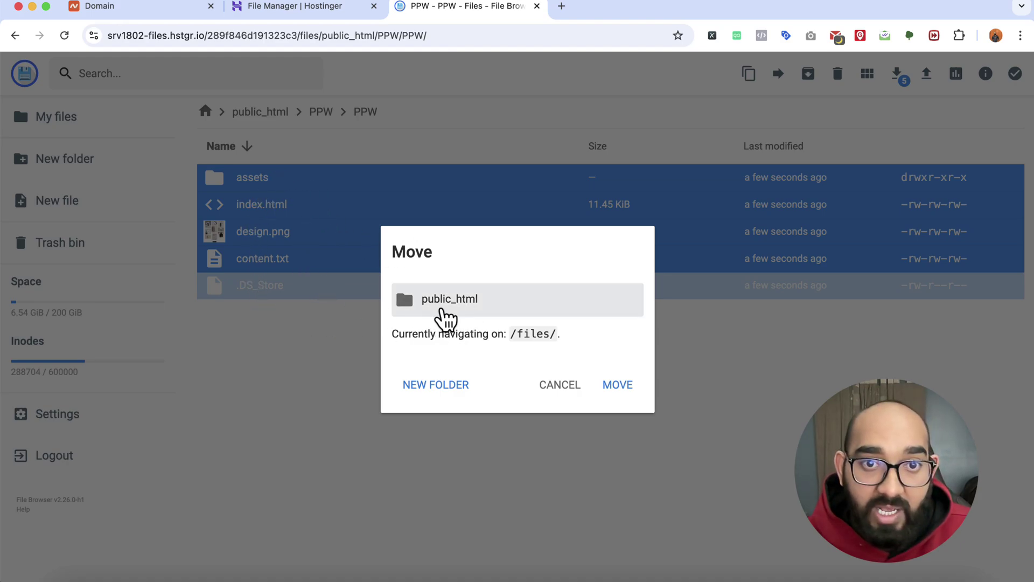
pyautogui.click(446, 319)
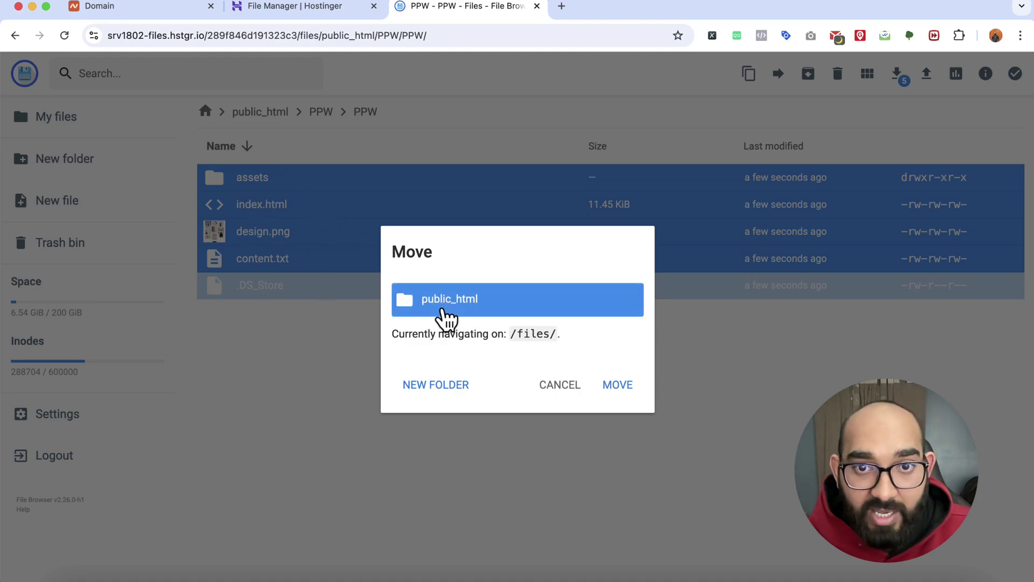
pyautogui.click(617, 385)
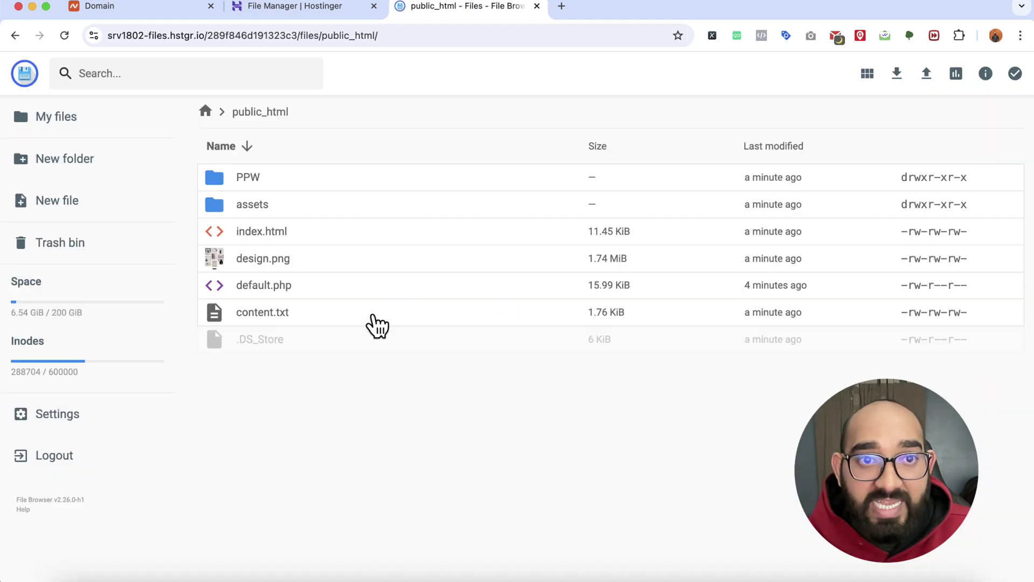
# Delete the leftover PPW folder from public_html.
pyautogui.click(248, 183)
pyautogui.rightClick(250, 184)
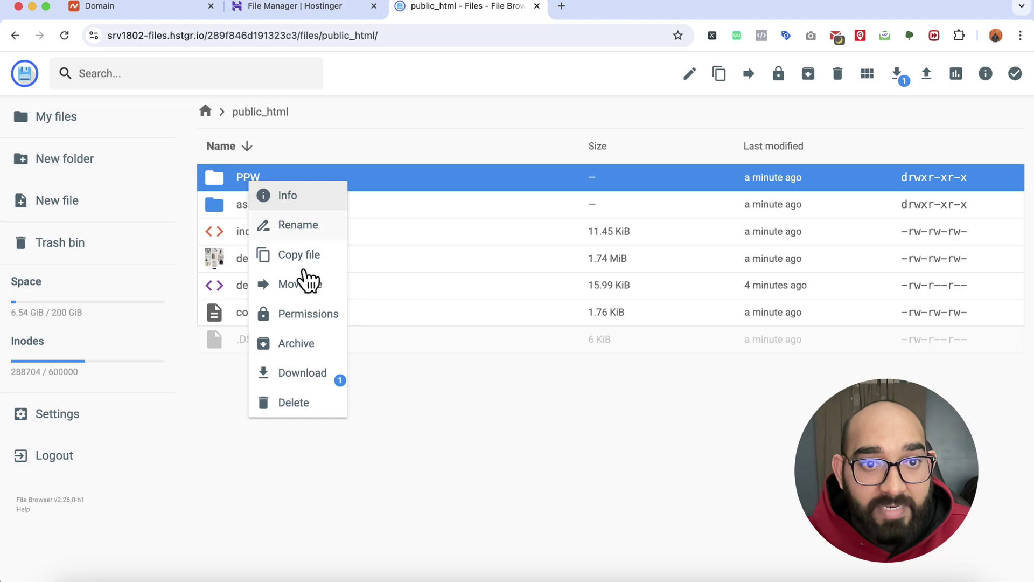
pyautogui.click(301, 416)
pyautogui.click(614, 349)
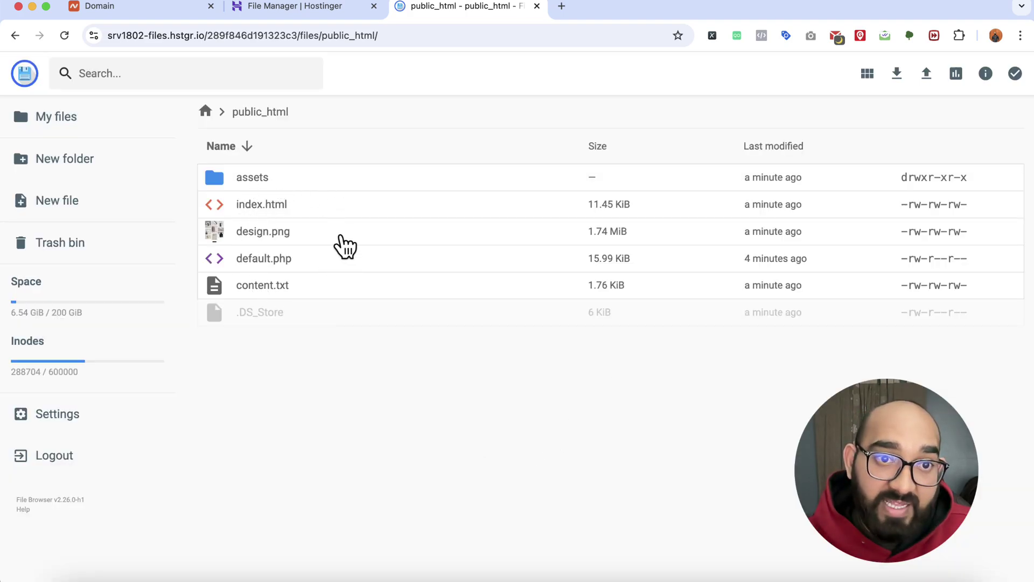
# Go back to hPanel and open the goprehend.com Overview dashboard.
pyautogui.click(309, 14)
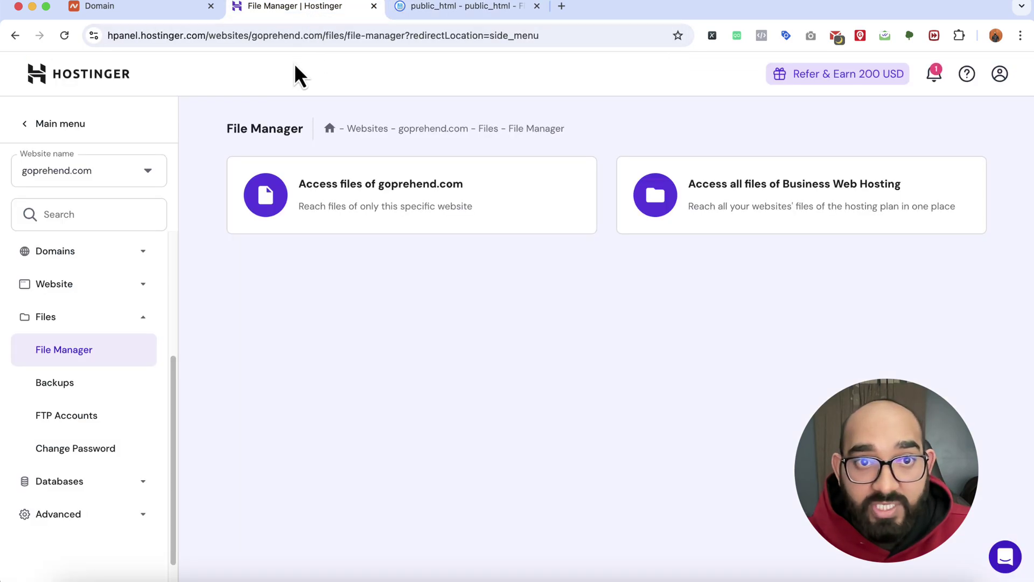
pyautogui.scroll(5, 108, 295)
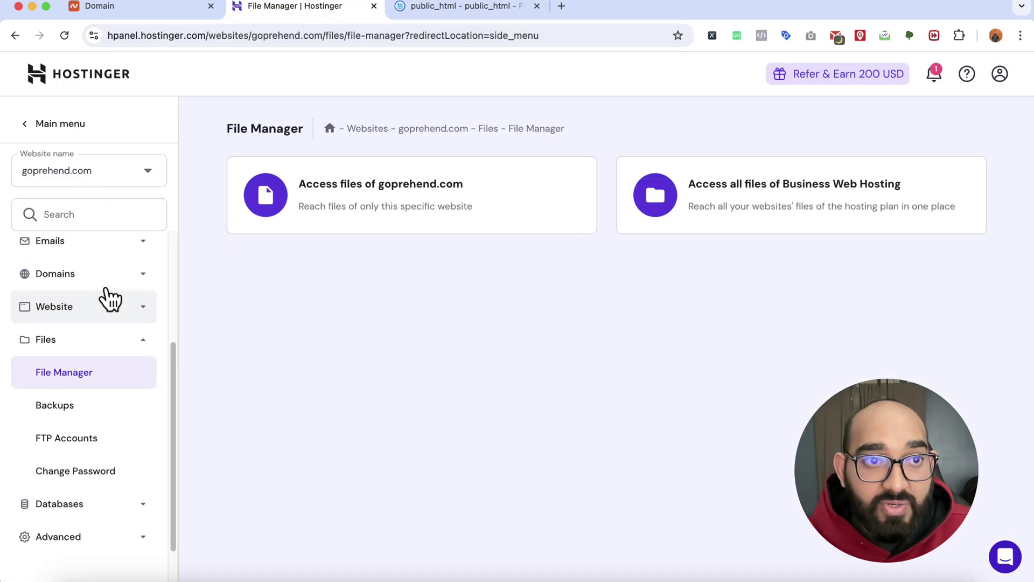
pyautogui.click(84, 268)
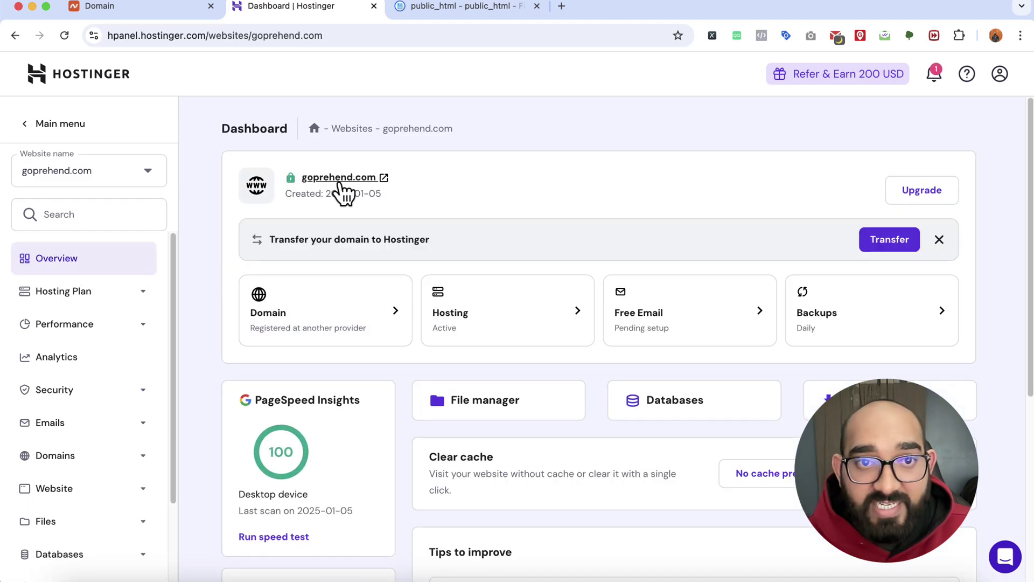
# Open goprehend.com in a new tab and try the Branding, other and All Latest Works filters.
pyautogui.click(340, 183)
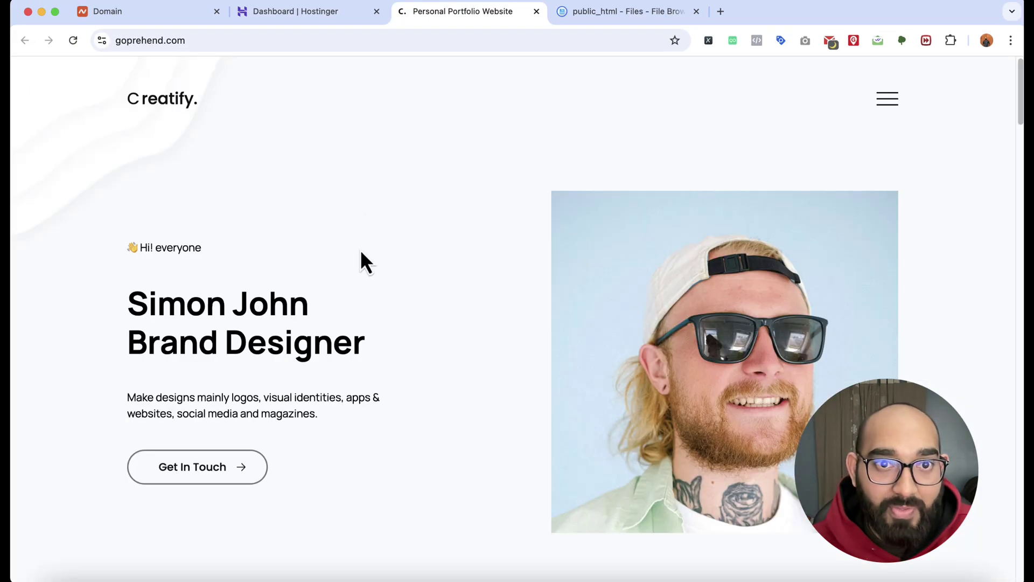
pyautogui.scroll(-4, 351, 312)
pyautogui.scroll(-12, 349, 305)
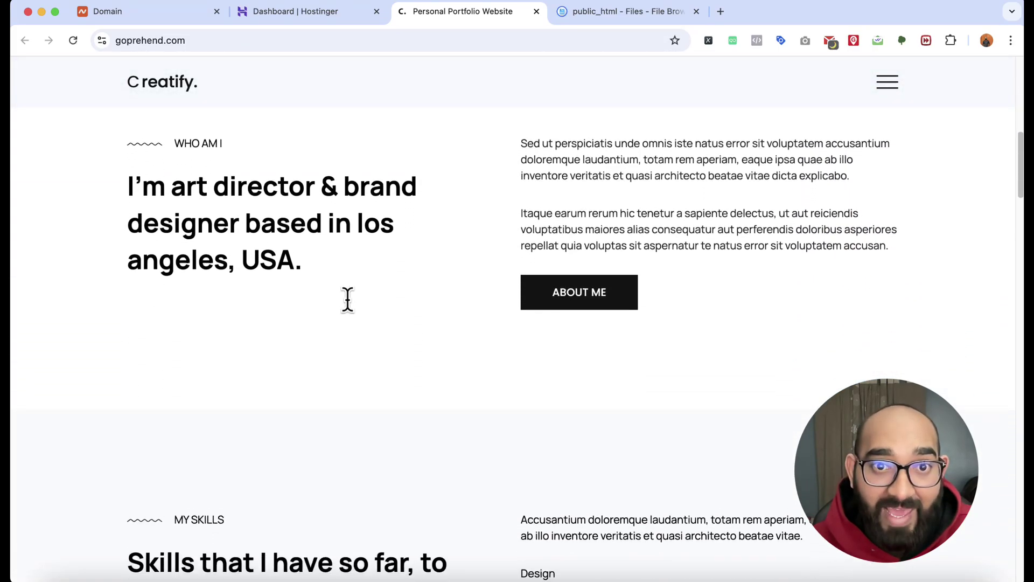
pyautogui.scroll(-10, 348, 302)
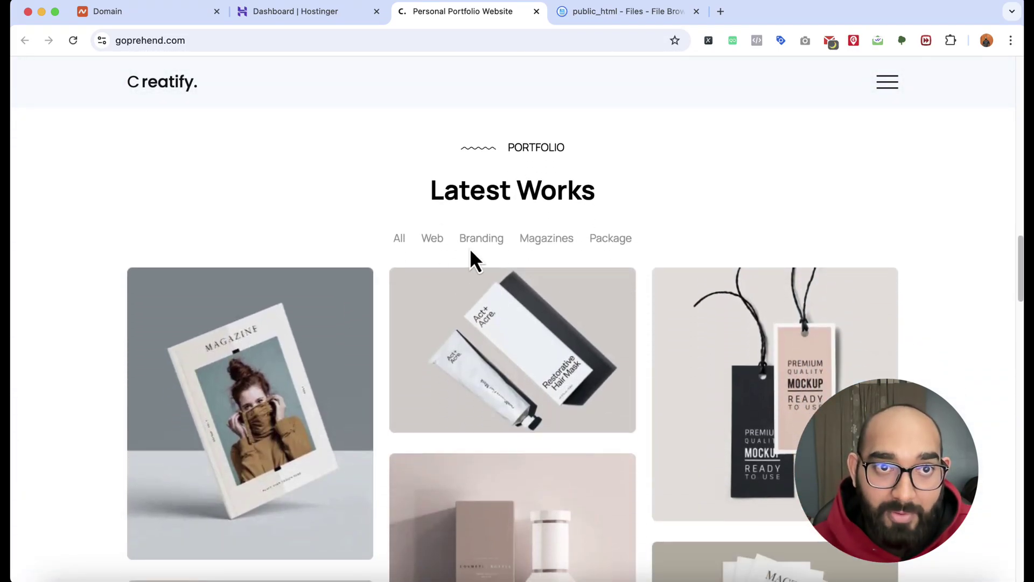
pyautogui.click(476, 229)
pyautogui.scroll(-1, 544, 237)
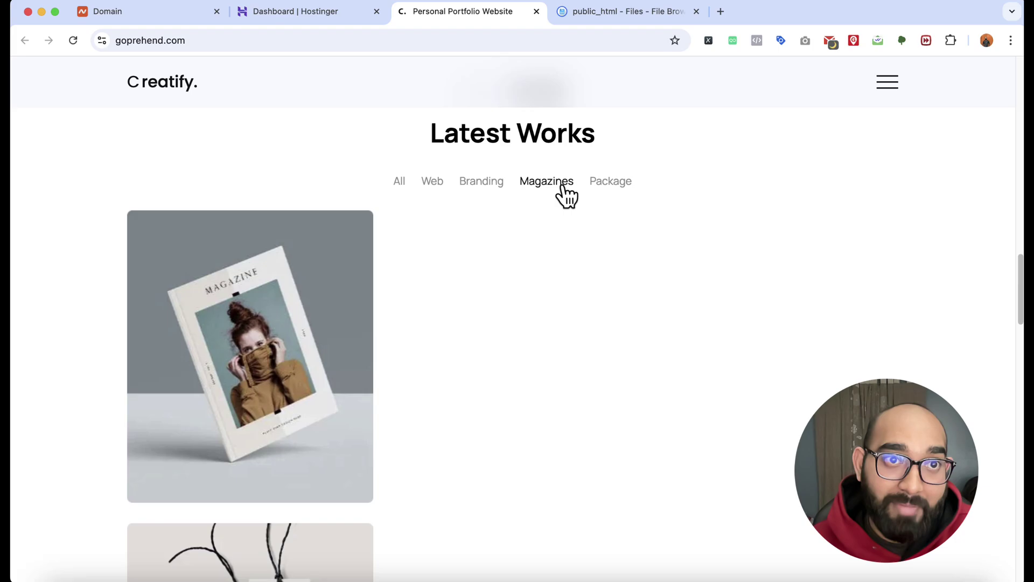
pyautogui.click(614, 182)
pyautogui.click(399, 181)
# Check the assets folder inside public_html, then return to public_html.
pyautogui.hotkey('ctrl', 'Tab')
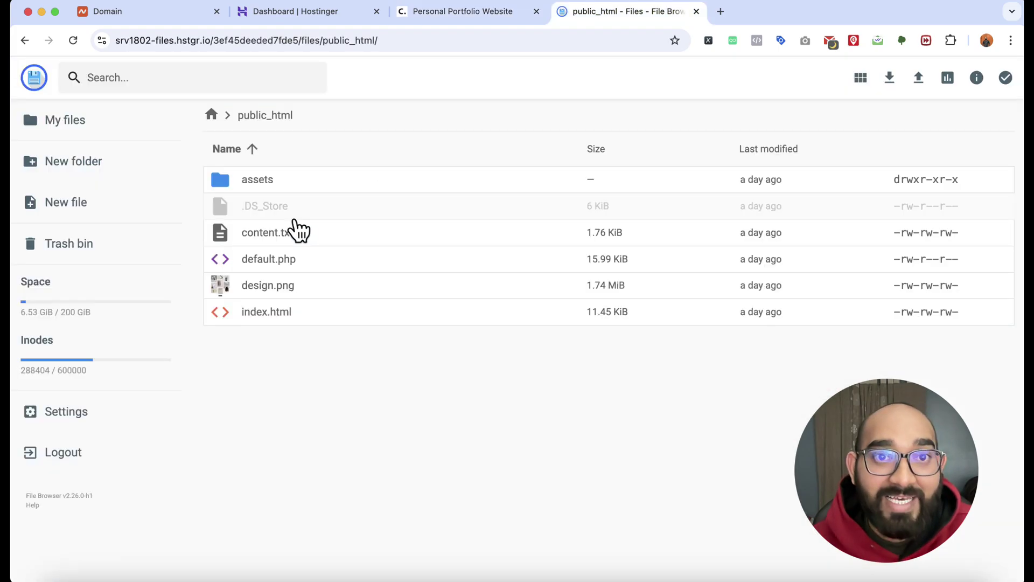
pyautogui.doubleClick(284, 184)
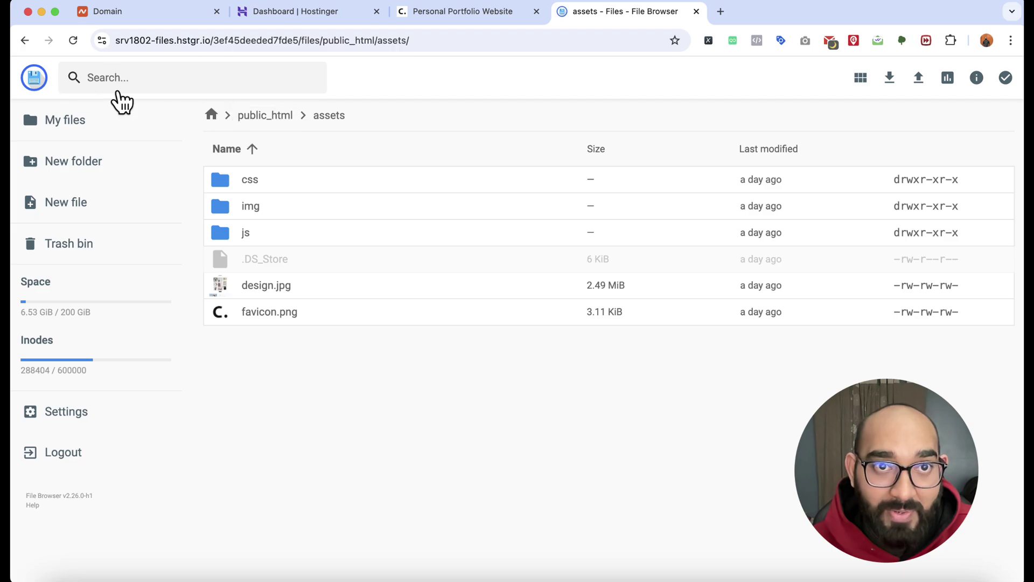
pyautogui.click(253, 115)
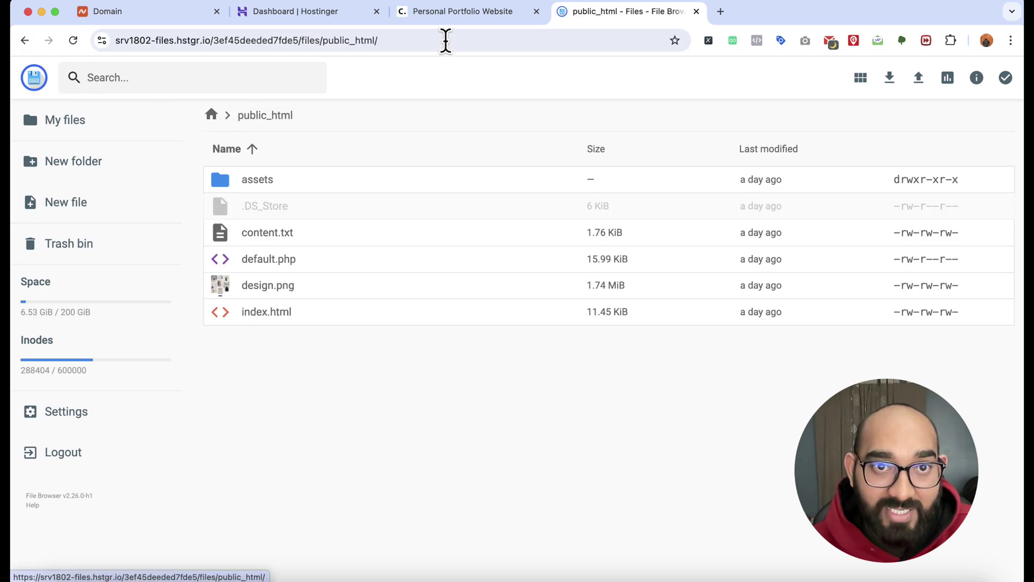
# Review the Hostinger dashboard and the Namecheap details for goprehend.com.
pyautogui.click(425, 21)
pyautogui.click(321, 14)
pyautogui.scroll(-3, 268, 357)
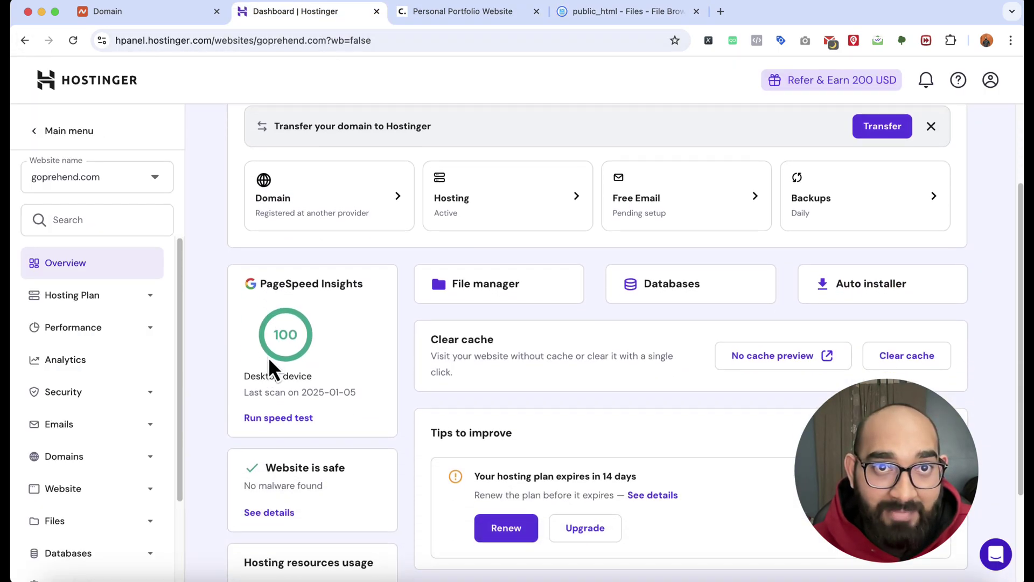
pyautogui.scroll(3, 268, 355)
pyautogui.click(157, 13)
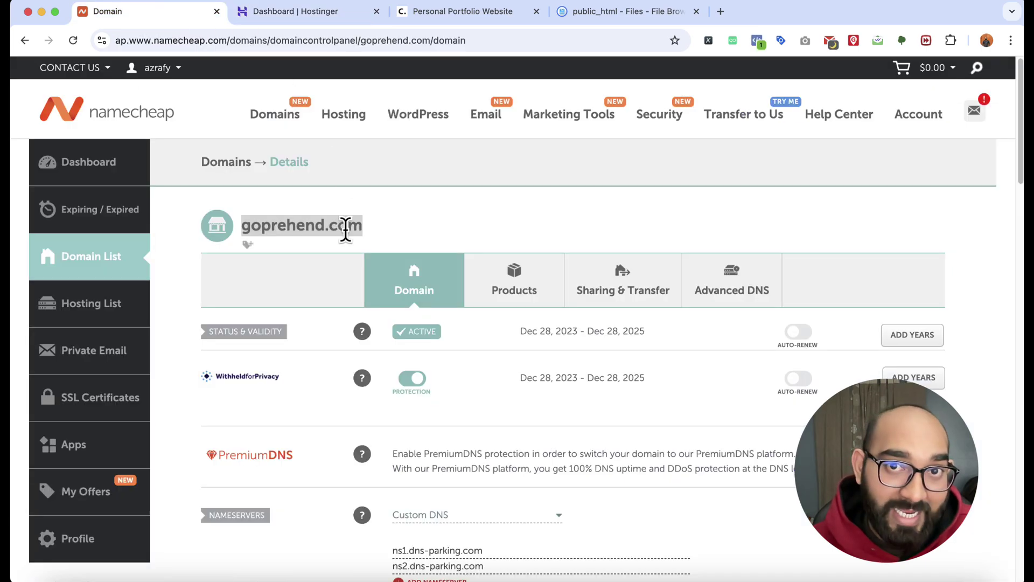
pyautogui.click(396, 229)
pyautogui.scroll(-3, 316, 434)
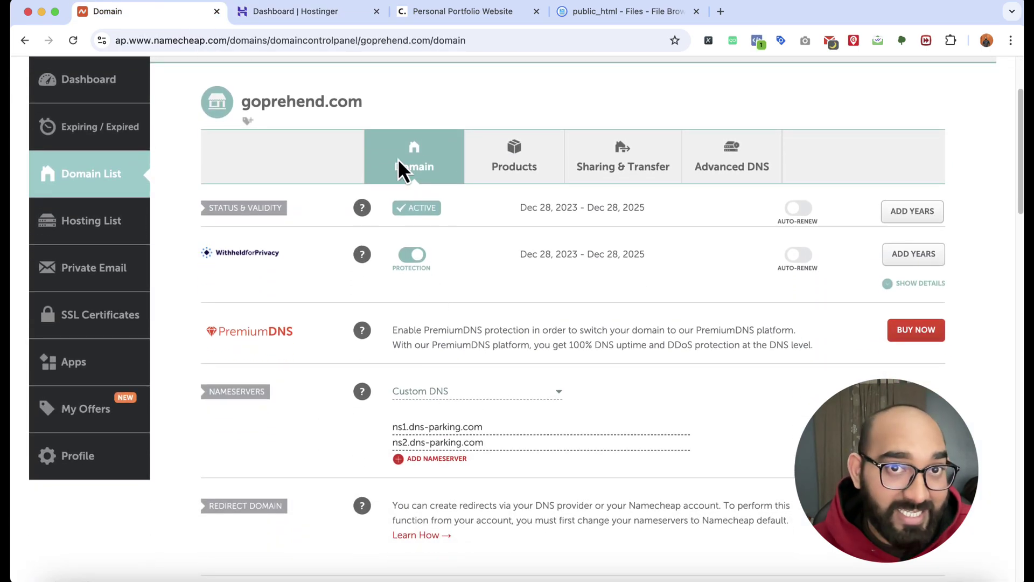
pyautogui.click(344, 19)
# On the live portfolio, filter Latest Works to Web and scroll through the sections.
pyautogui.click(454, 14)
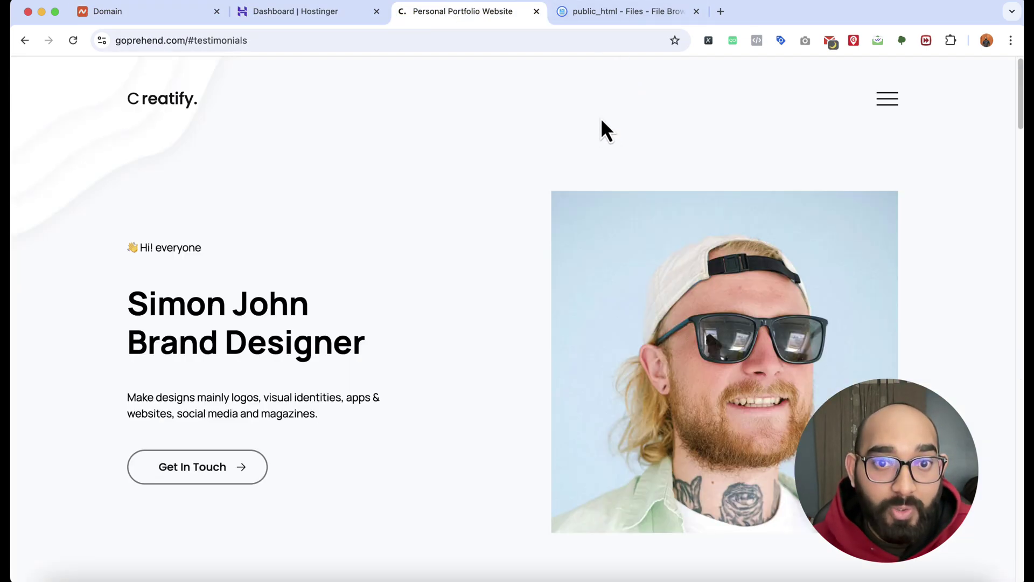
pyautogui.scroll(-10, 431, 184)
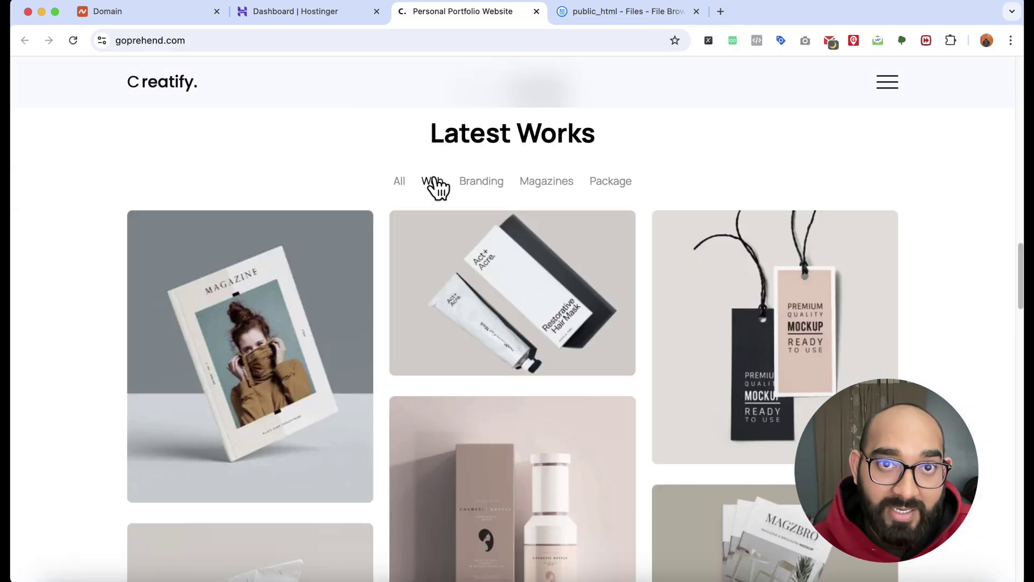
pyautogui.click(431, 184)
pyautogui.scroll(-6, 563, 363)
pyautogui.scroll(-6, 568, 358)
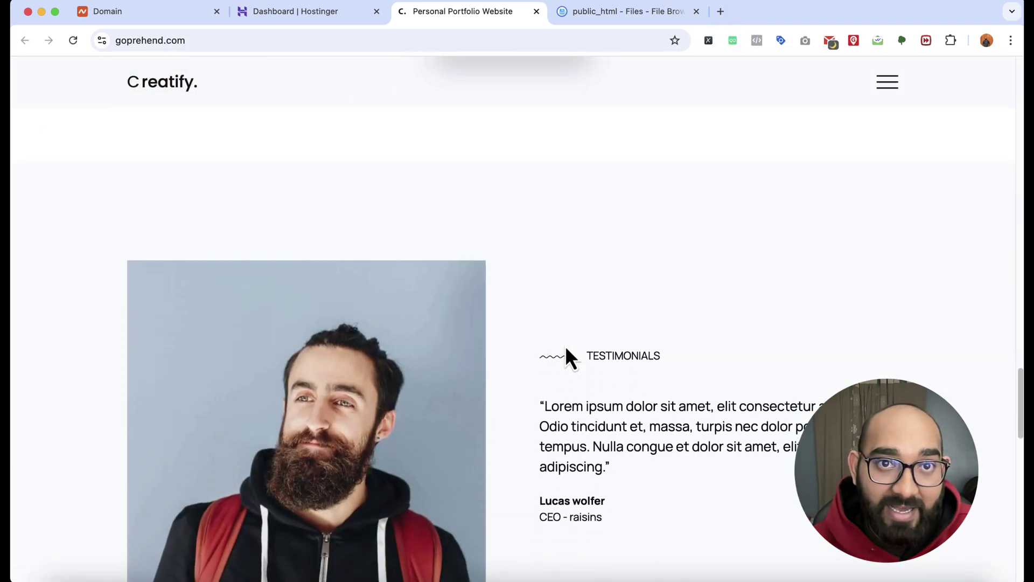
pyautogui.scroll(20, 568, 359)
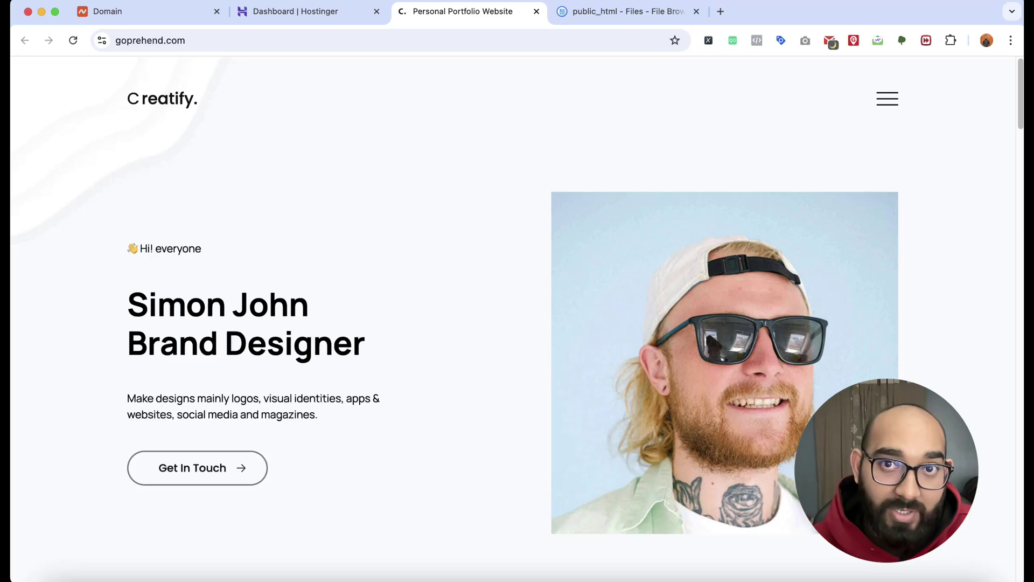
# At phone width, use the site's hamburger menu to reach My Skills and Testimonials, then maximize Chrome.
pyautogui.moveTo(1024, 178); pyautogui.dragTo(600, 178)
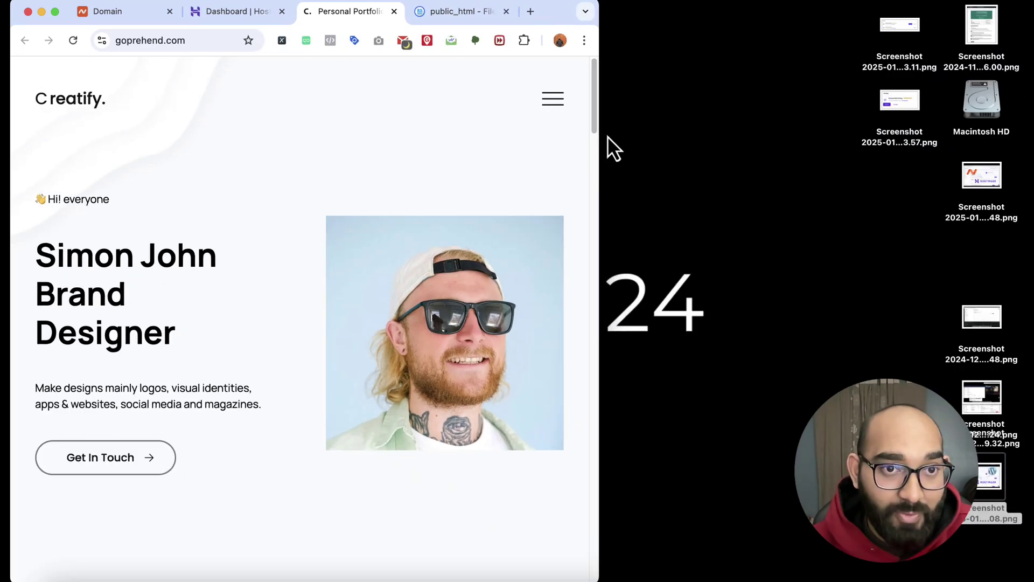
pyautogui.moveTo(599, 138); pyautogui.dragTo(345, 142)
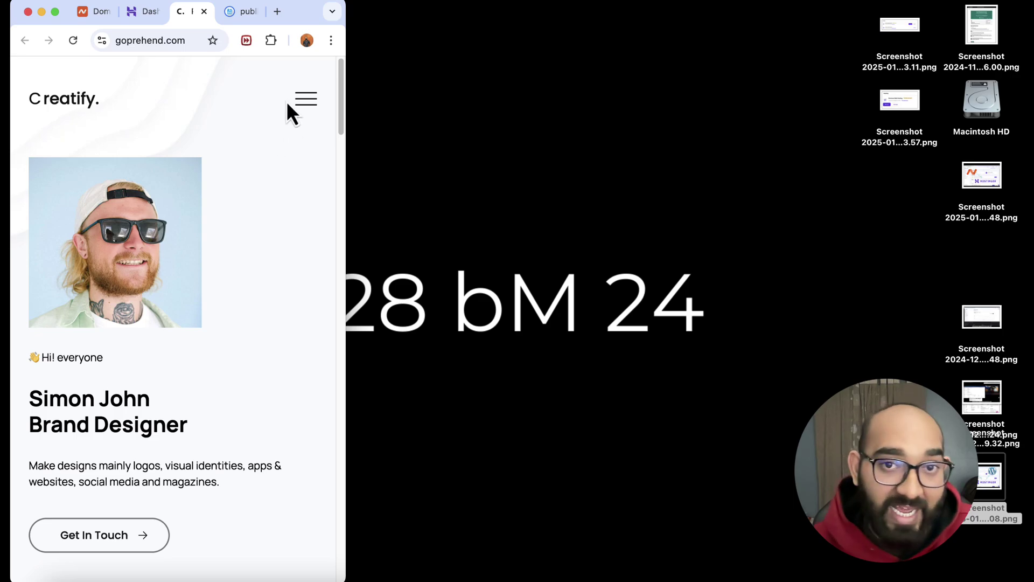
pyautogui.click(303, 103)
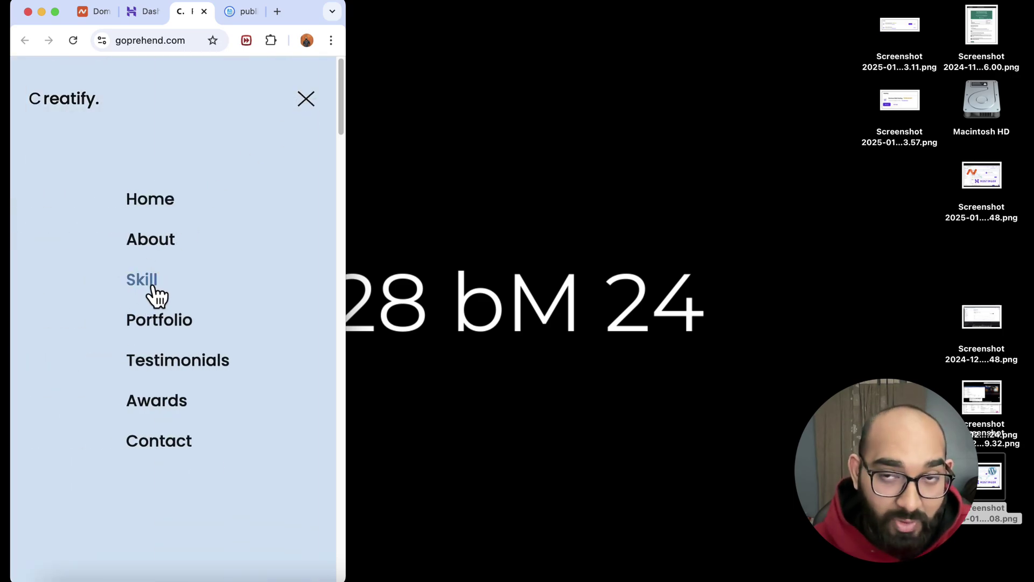
pyautogui.click(153, 287)
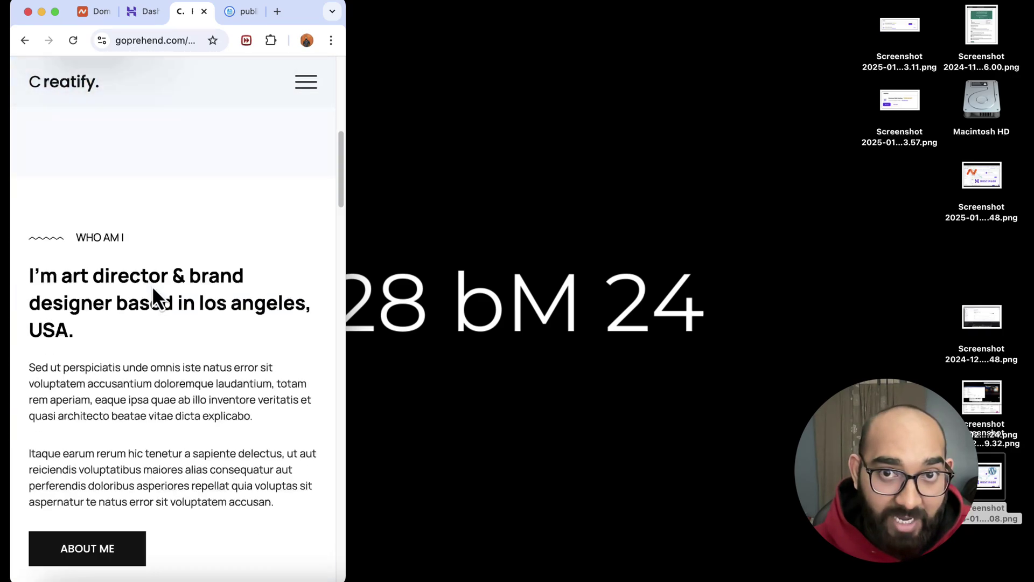
pyautogui.click(305, 90)
pyautogui.click(171, 362)
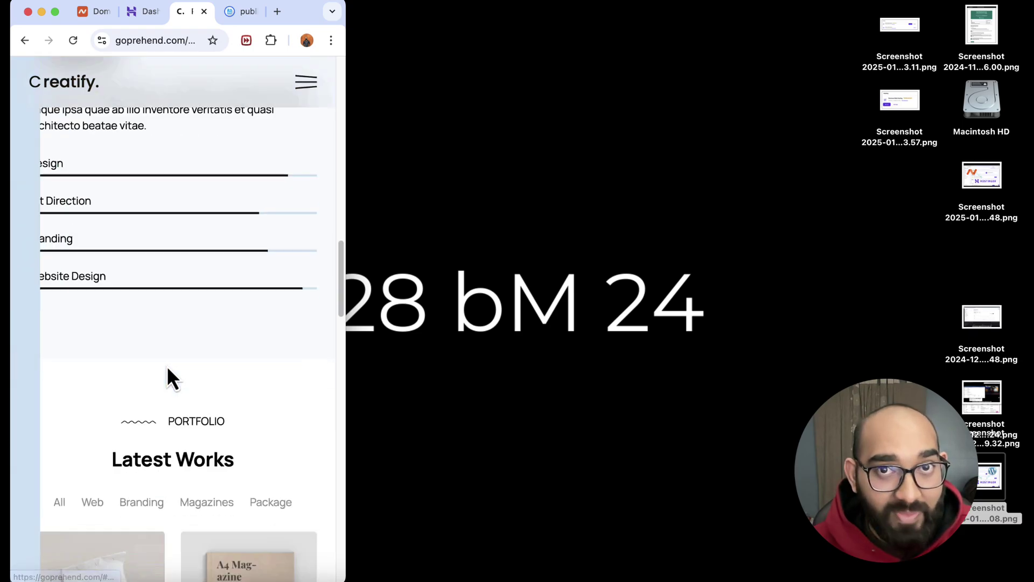
pyautogui.scroll(-1, 166, 372)
pyautogui.scroll(10, 237, 202)
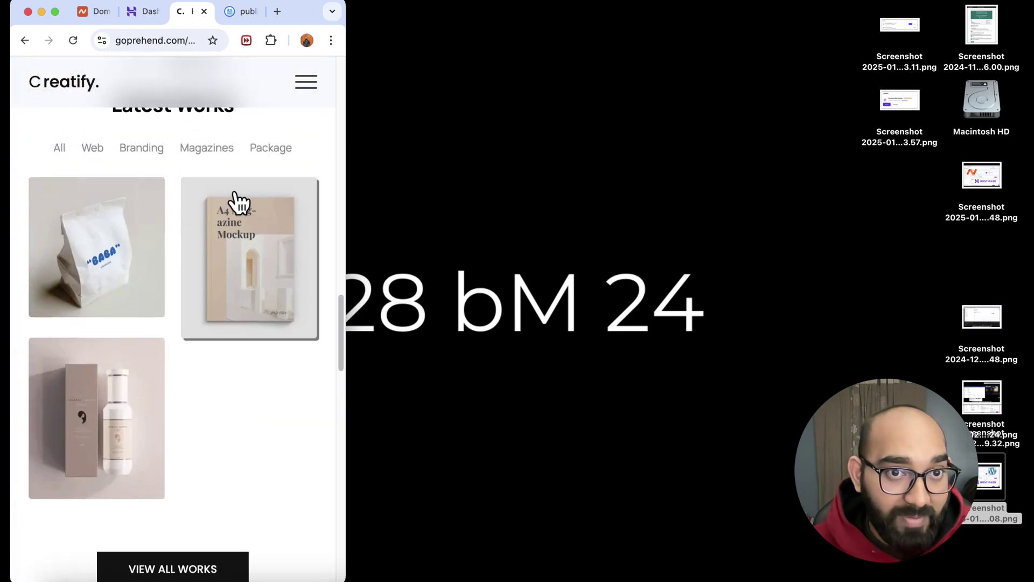
pyautogui.doubleClick(301, 18)
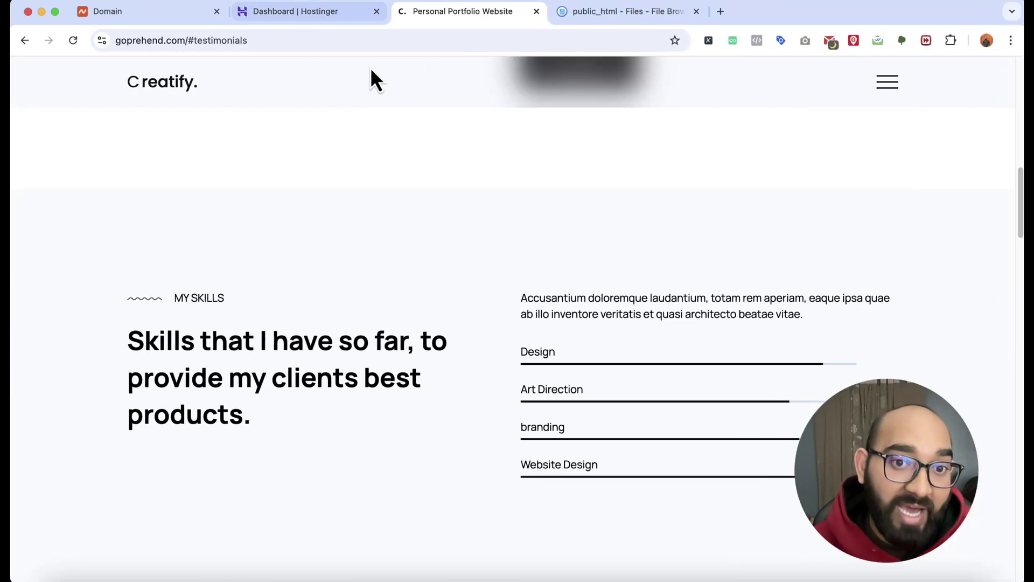
# Scroll the portfolio back to the top and return to the public_html File Browser tab.
pyautogui.scroll(15, 341, 208)
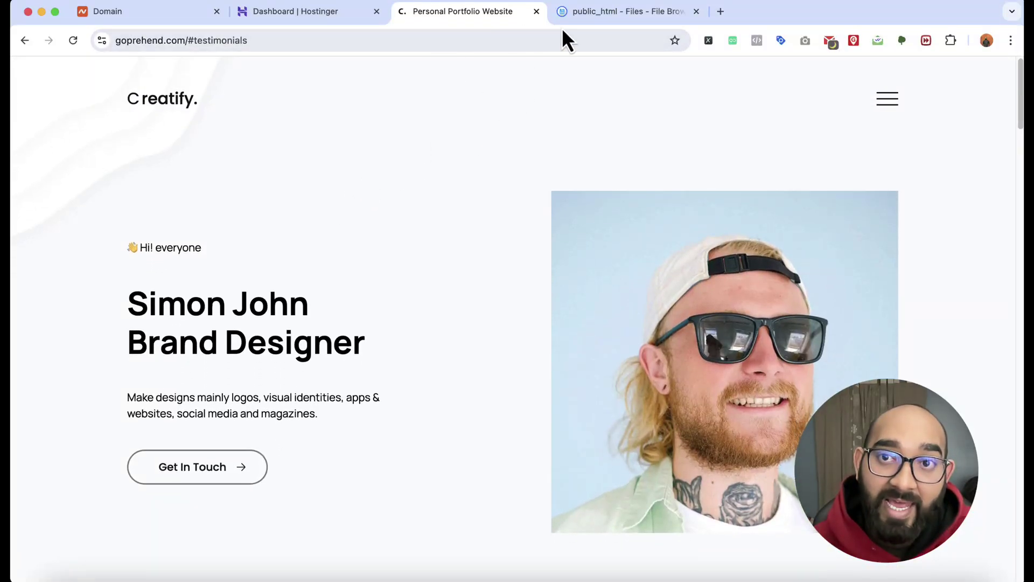
pyautogui.click(593, 17)
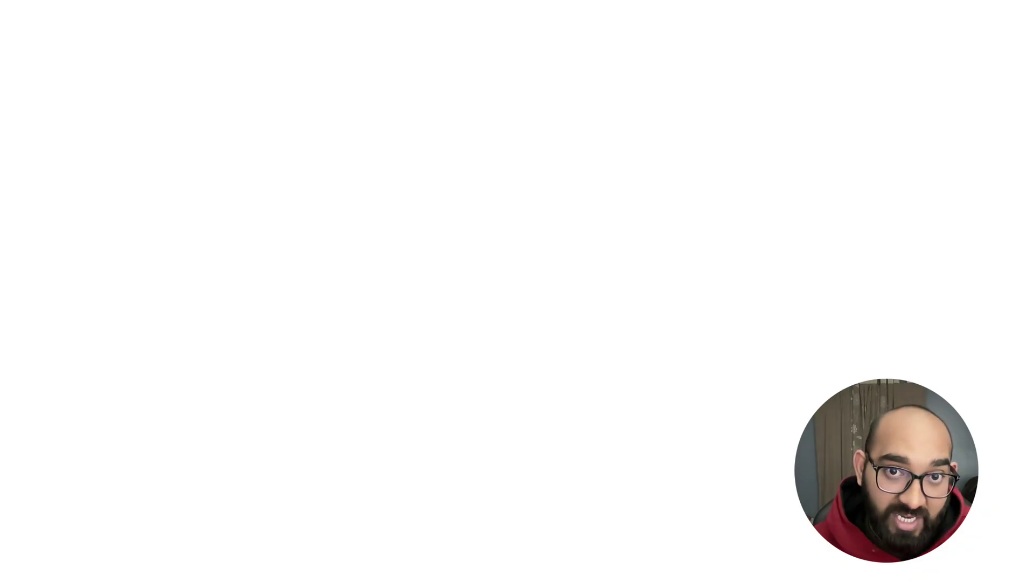